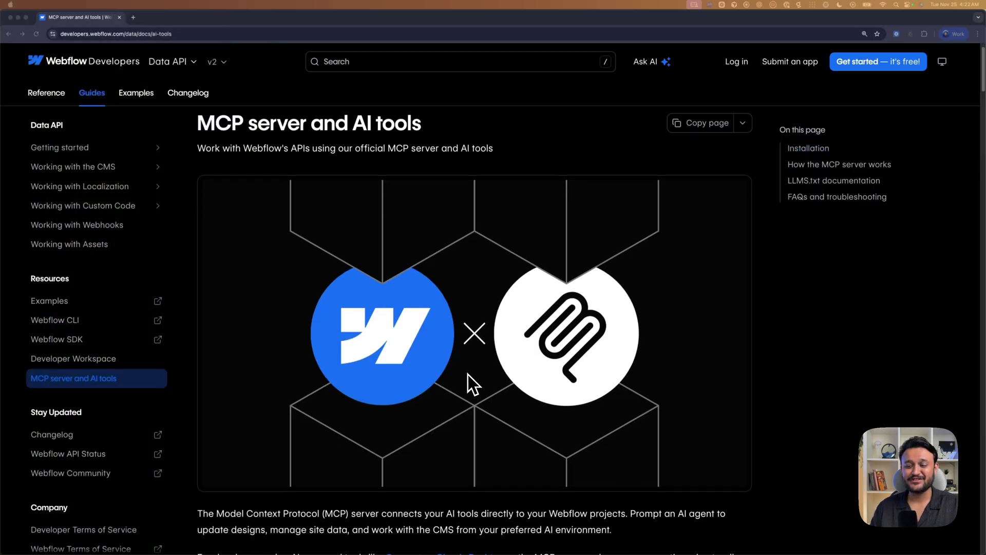
# Scroll the MCP server docs to Installation and show the Cursor setup instructions.
pyautogui.scroll(-5, 467, 375)
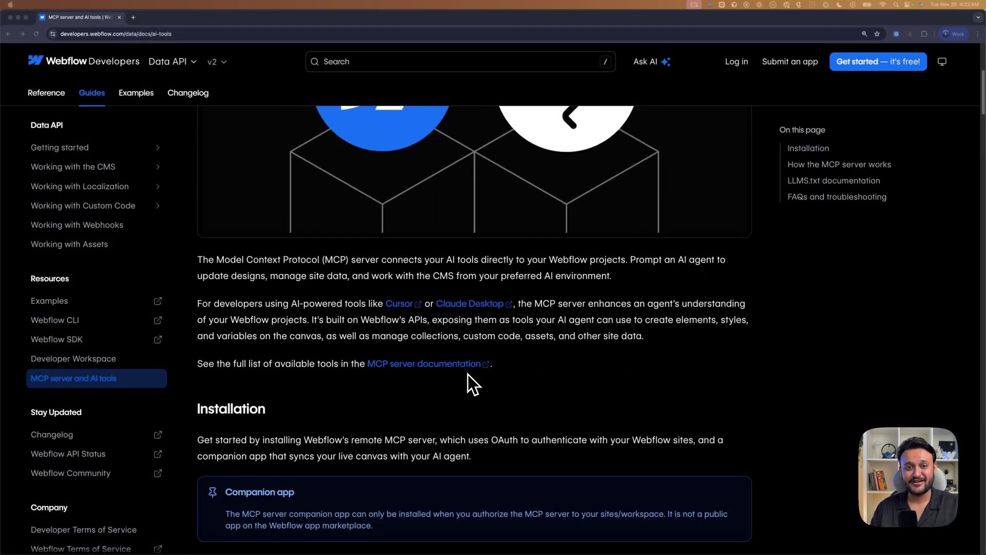
pyautogui.scroll(-4, 468, 375)
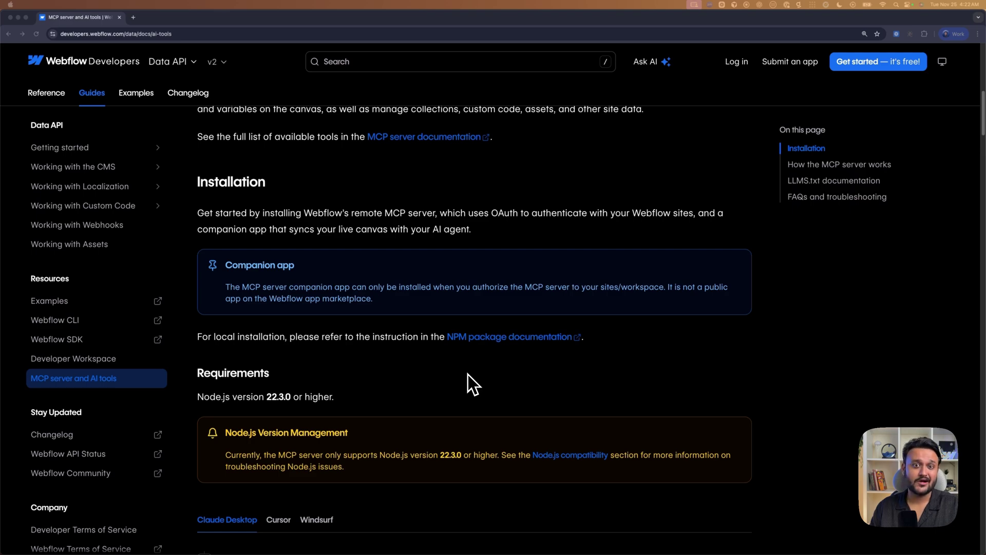
pyautogui.scroll(-2, 468, 375)
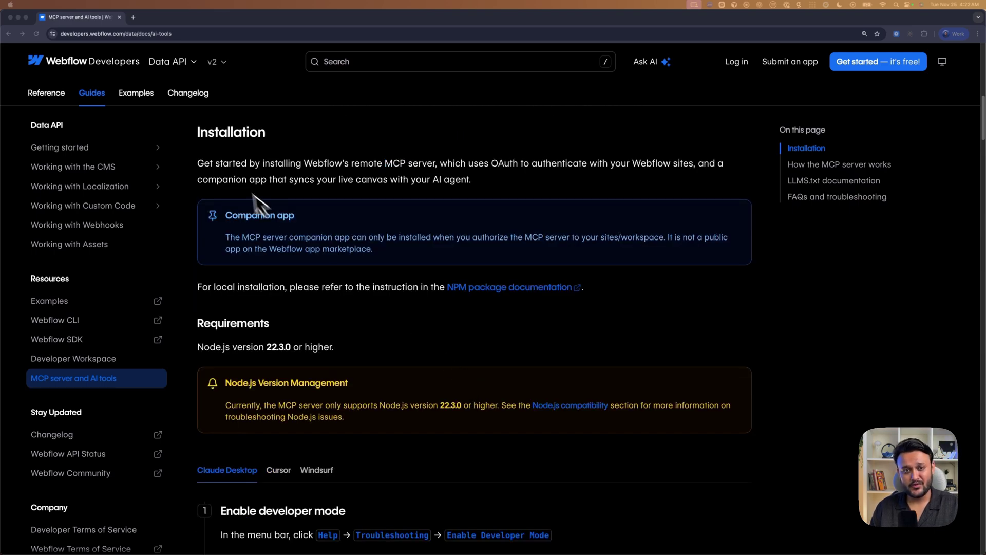
pyautogui.scroll(-5, 247, 326)
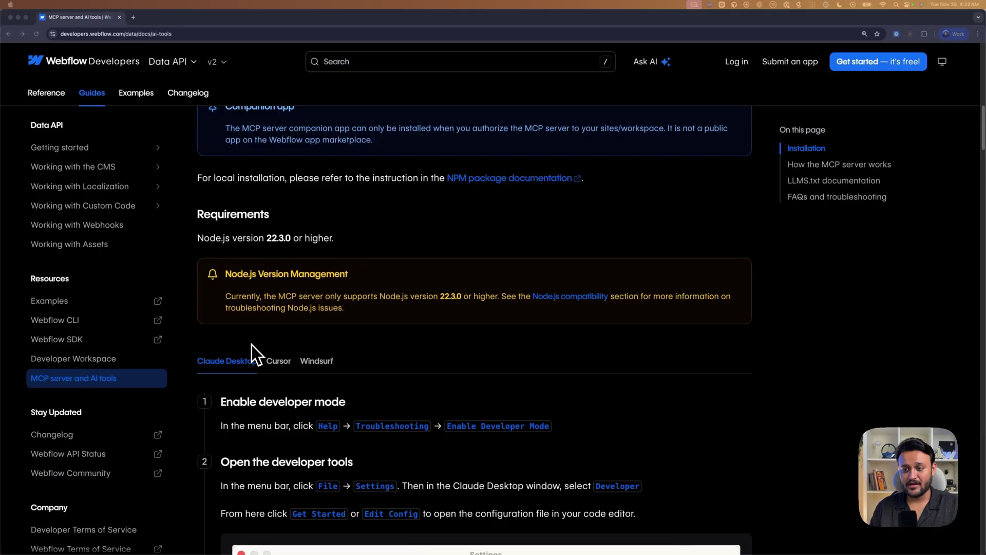
pyautogui.scroll(-2, 252, 354)
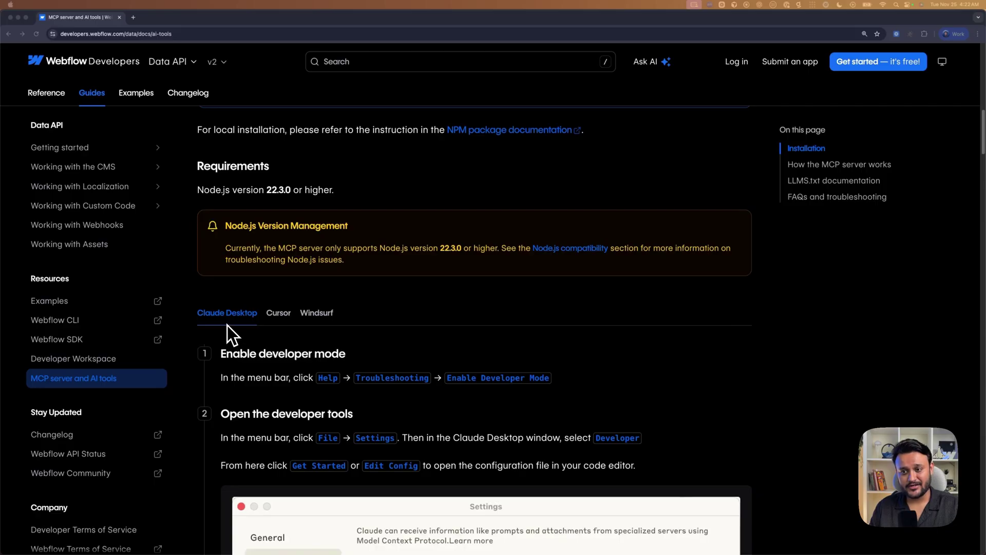
pyautogui.click(279, 315)
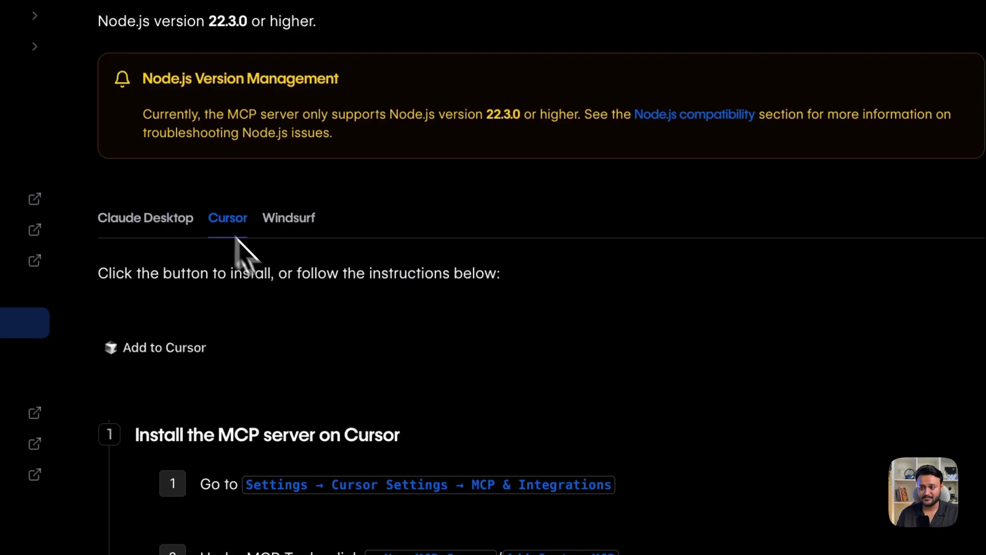
pyautogui.scroll(-8, 391, 403)
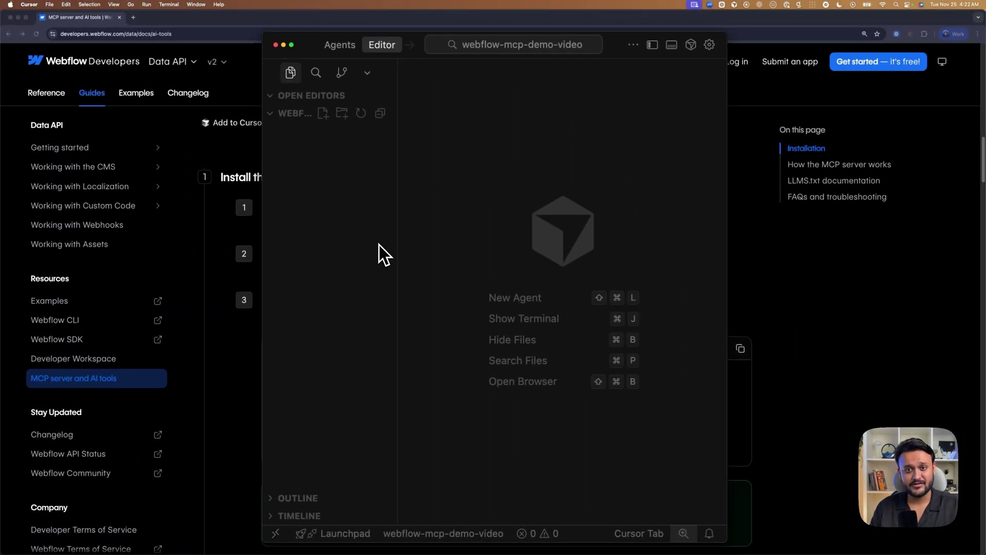
# Create a .cursor folder in the webflow-mcp-demo-video project.
pyautogui.rightClick(342, 203)
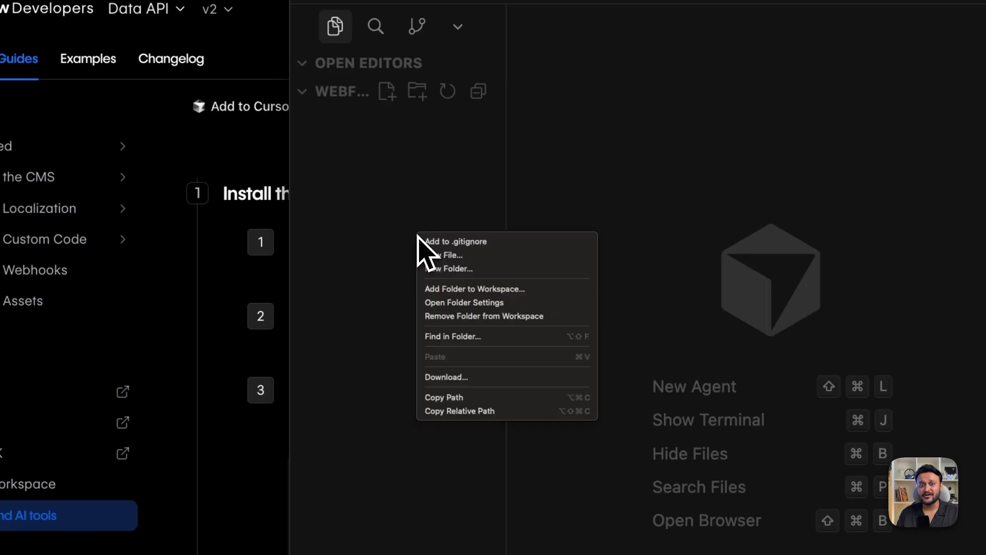
pyautogui.click(455, 268)
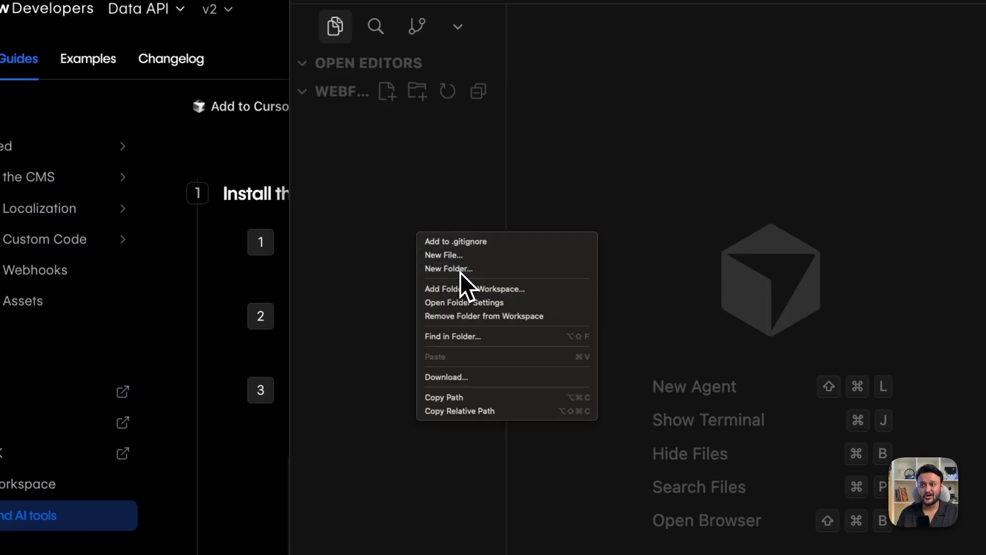
pyautogui.write('.cursor')
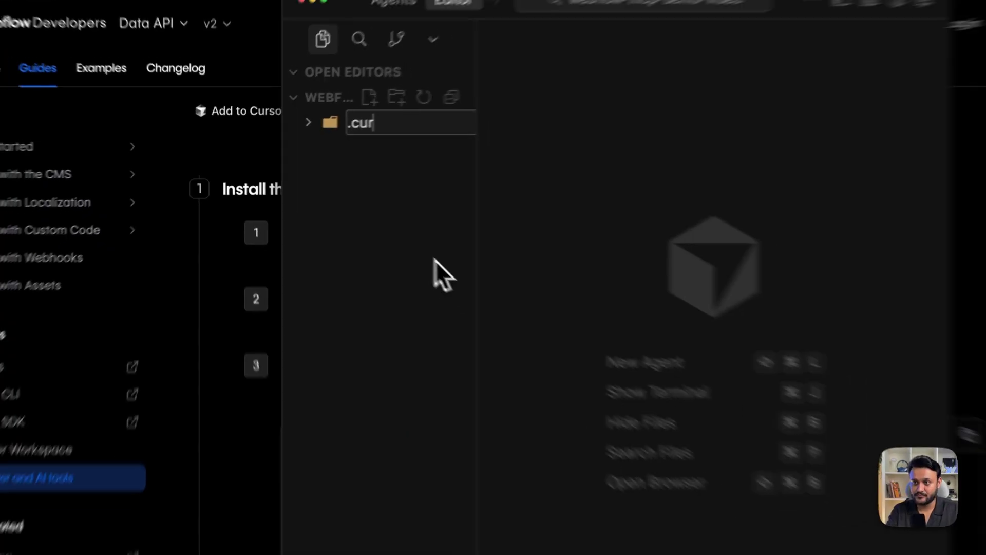
pyautogui.press('Return')
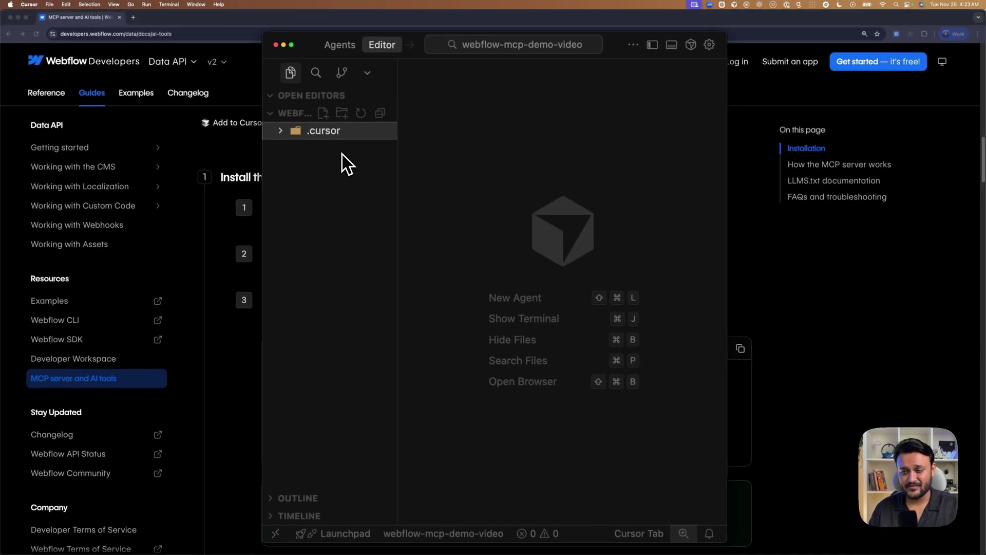
# Add mcp.json inside .cursor with the webflow server config, then enable the detected server.
pyautogui.click(327, 120)
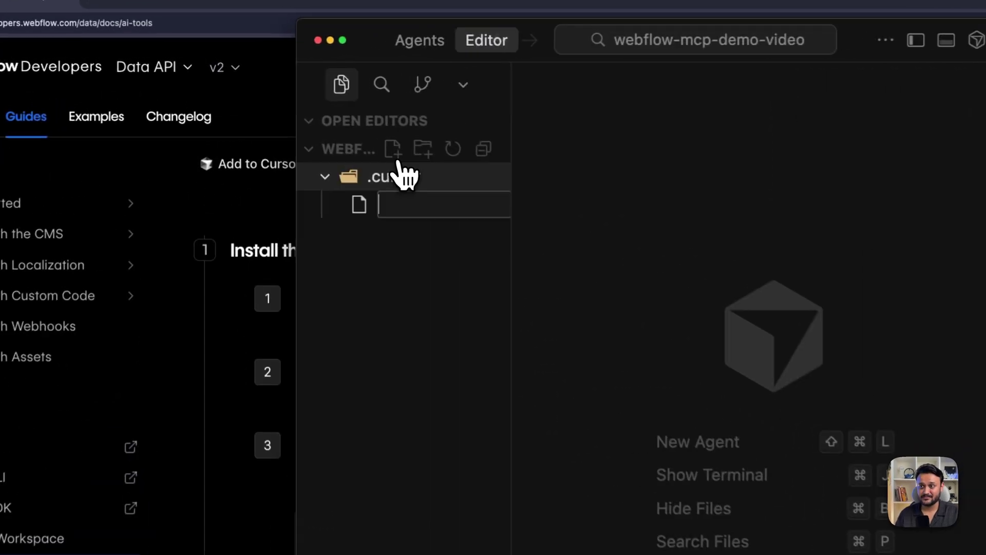
pyautogui.write('mcp.json')
pyautogui.press('Return')
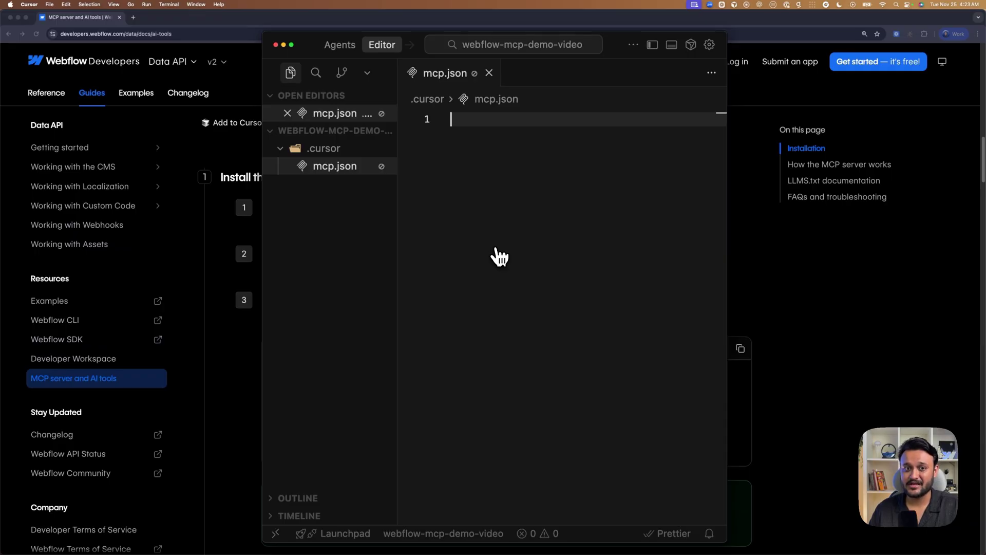
pyautogui.write('{     "mcpServers": {       "webflow": {         "url": "https://mcp.webflow.com/sse"       }     }   }')
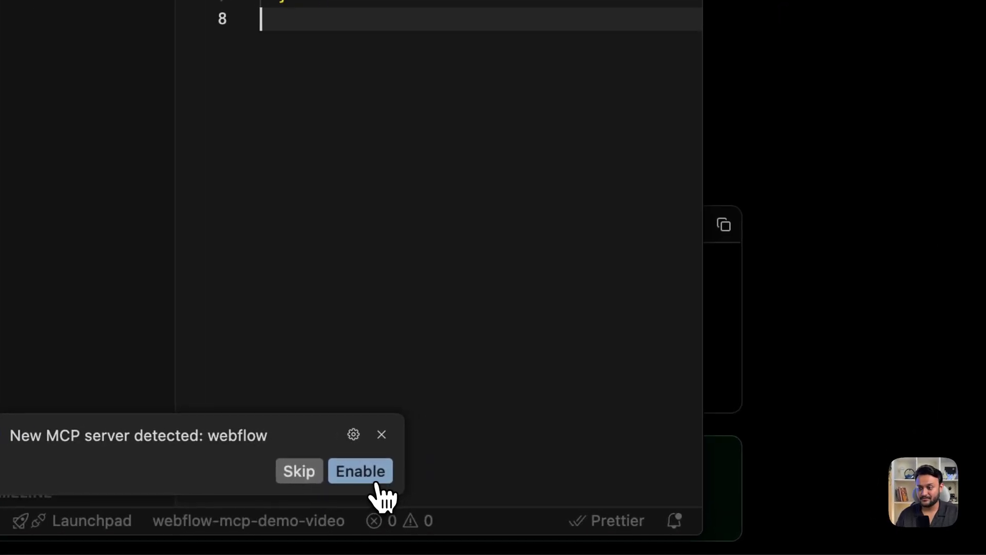
pyautogui.click(510, 501)
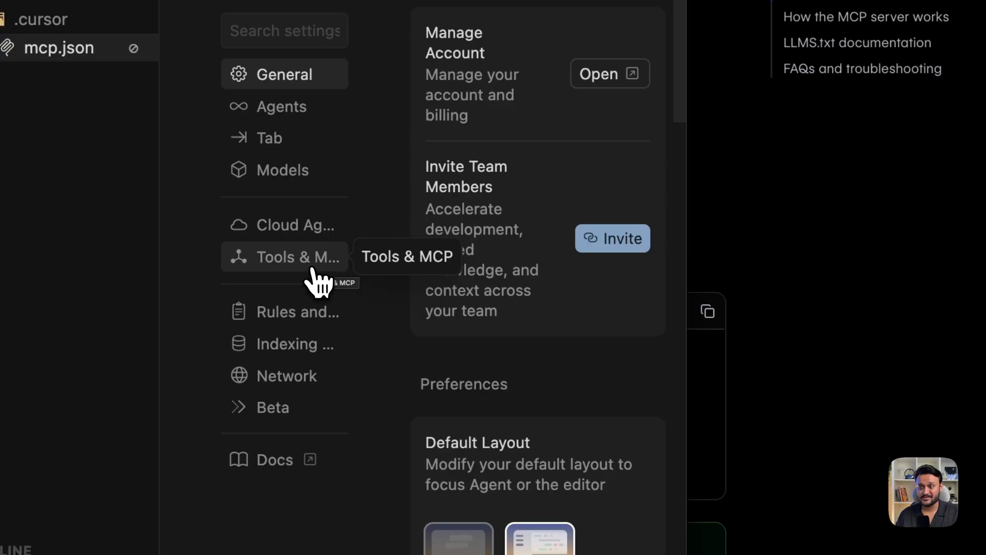
# In Tools & MCP settings, widen the pane and connect the webflow MCP server.
pyautogui.click(314, 268)
pyautogui.moveTo(678, 400); pyautogui.dragTo(916, 387)
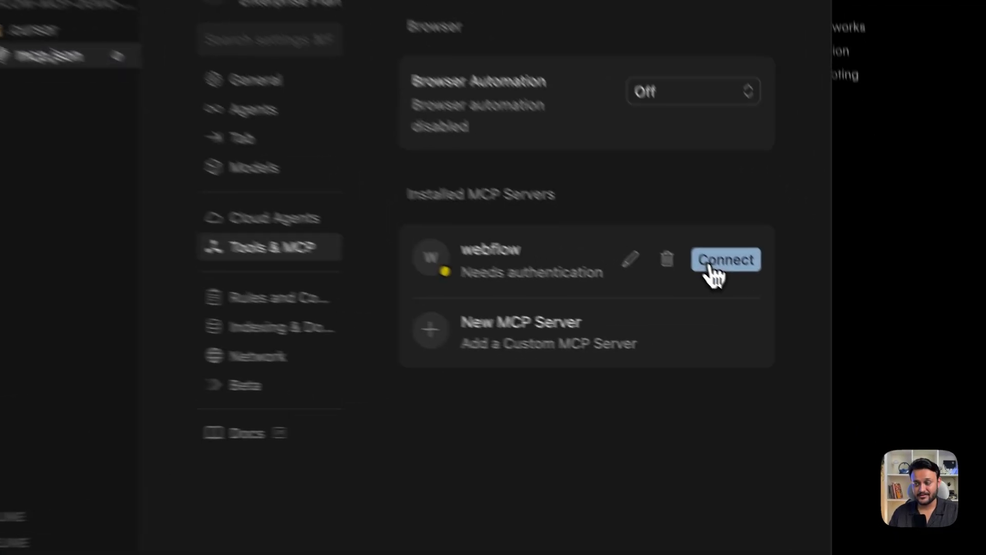
pyautogui.click(782, 334)
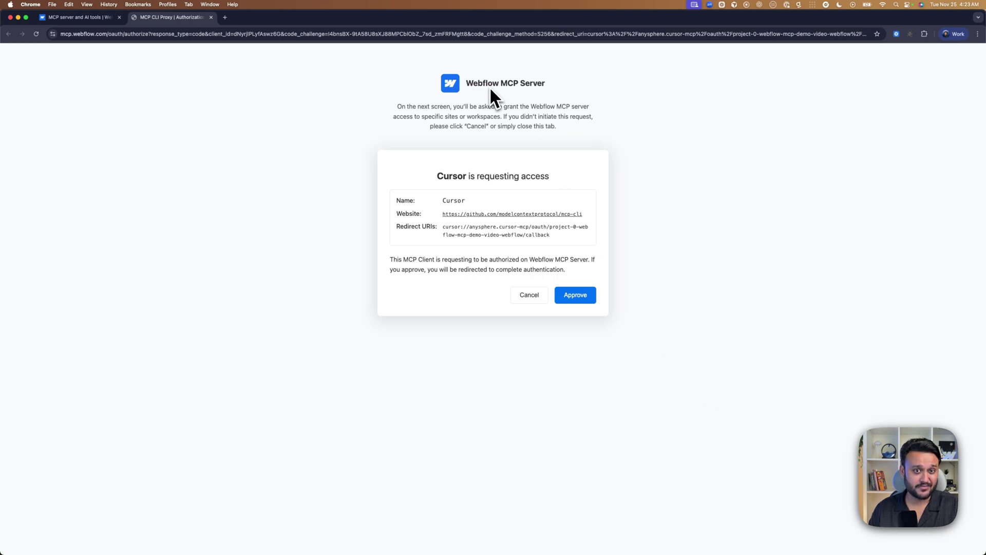
# Approve Cursor's access, authorize the MCP Bridge App for the MCP Demo sites, and return to Cursor.
pyautogui.click(587, 300)
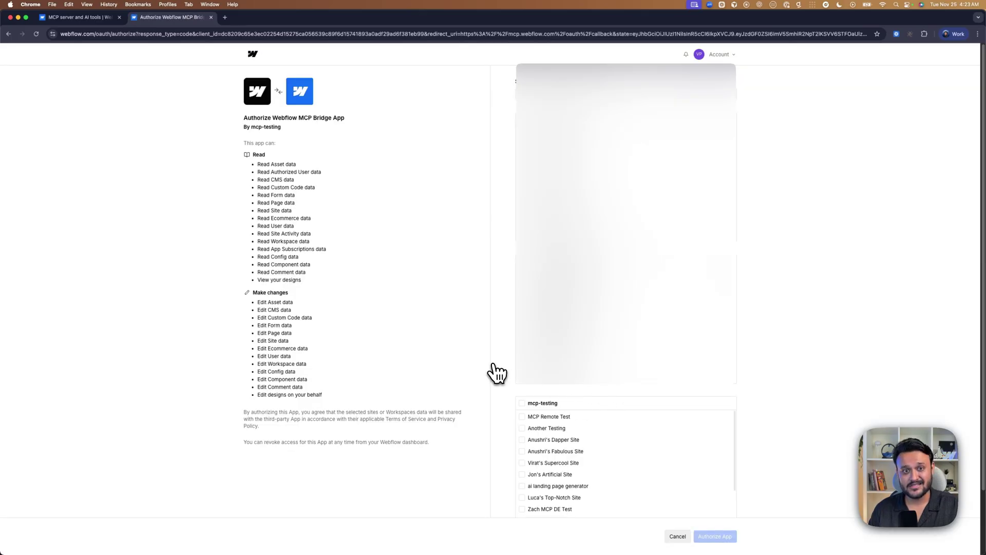
pyautogui.scroll(-2, 496, 373)
pyautogui.scroll(-2, 524, 422)
pyautogui.click(523, 446)
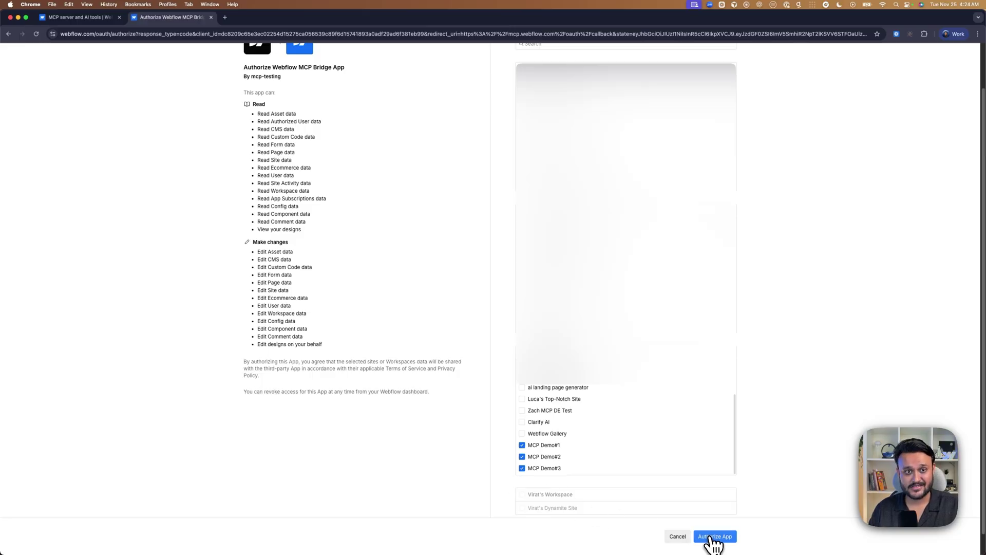
pyautogui.click(714, 537)
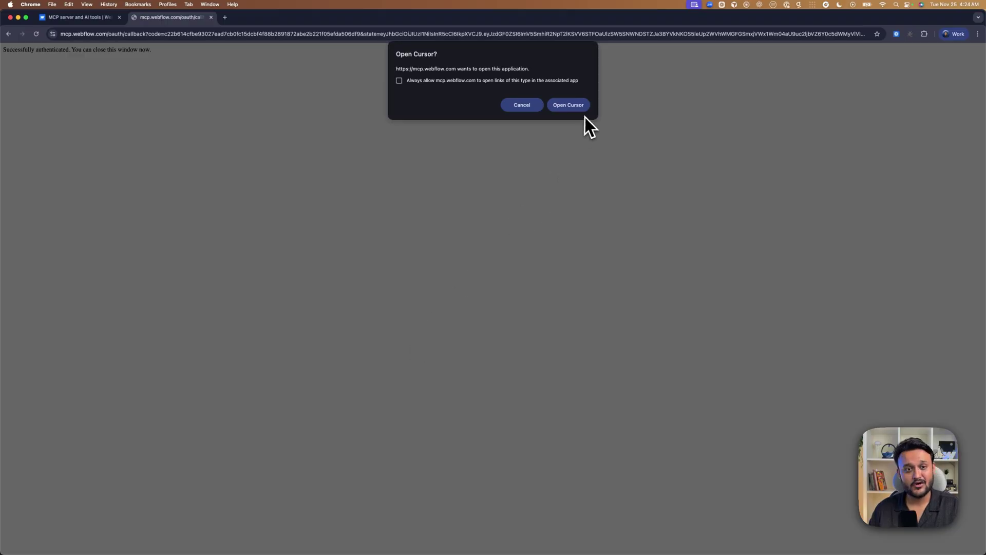
pyautogui.click(574, 106)
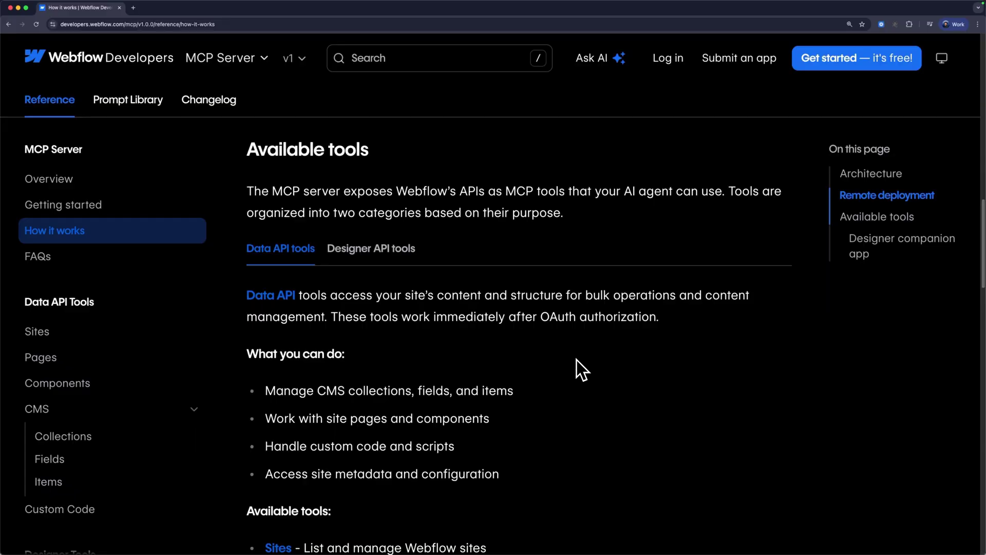
# Scroll the docs through the Designer API tools list to the Designer companion app note.
pyautogui.scroll(-3, 577, 359)
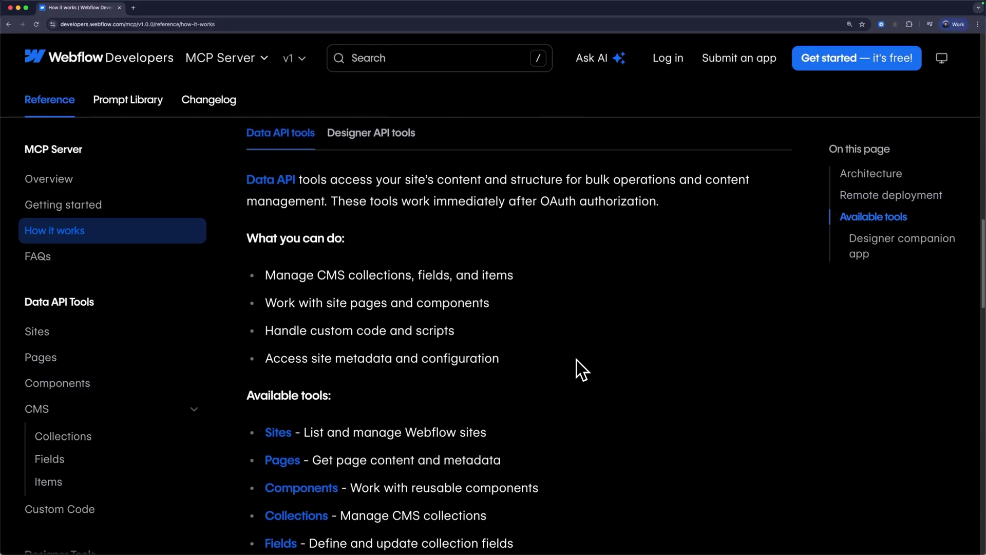
pyautogui.scroll(-2, 577, 359)
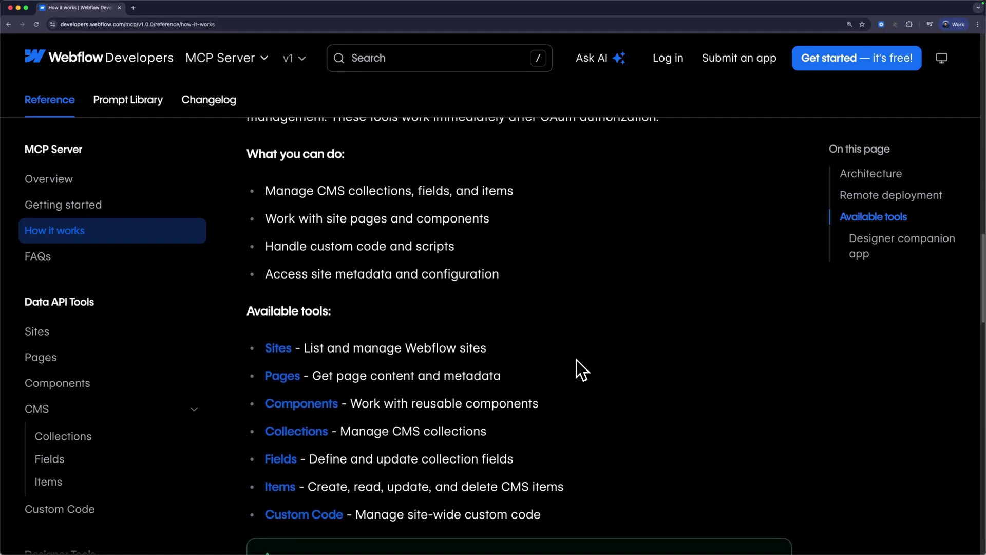
pyautogui.scroll(-2, 576, 360)
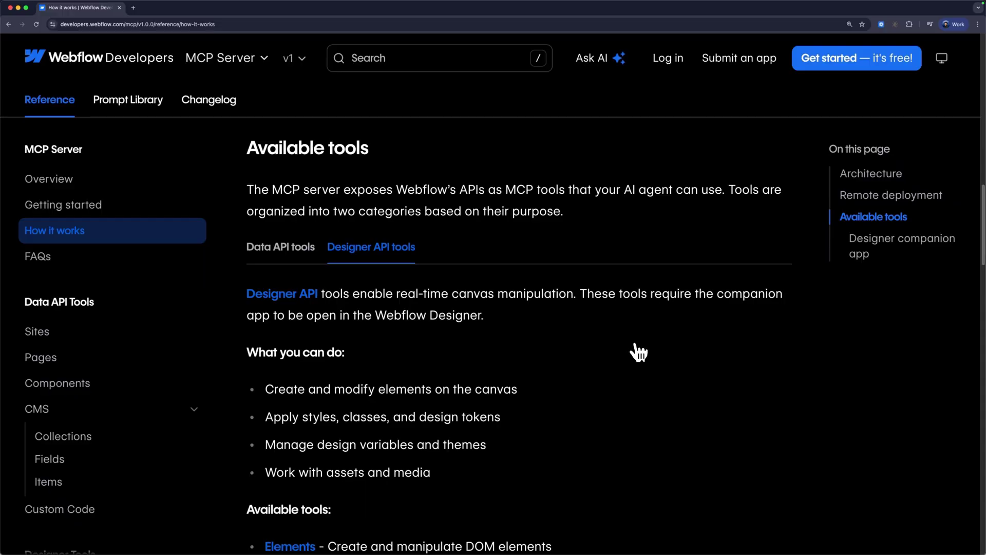
pyautogui.scroll(-4, 638, 352)
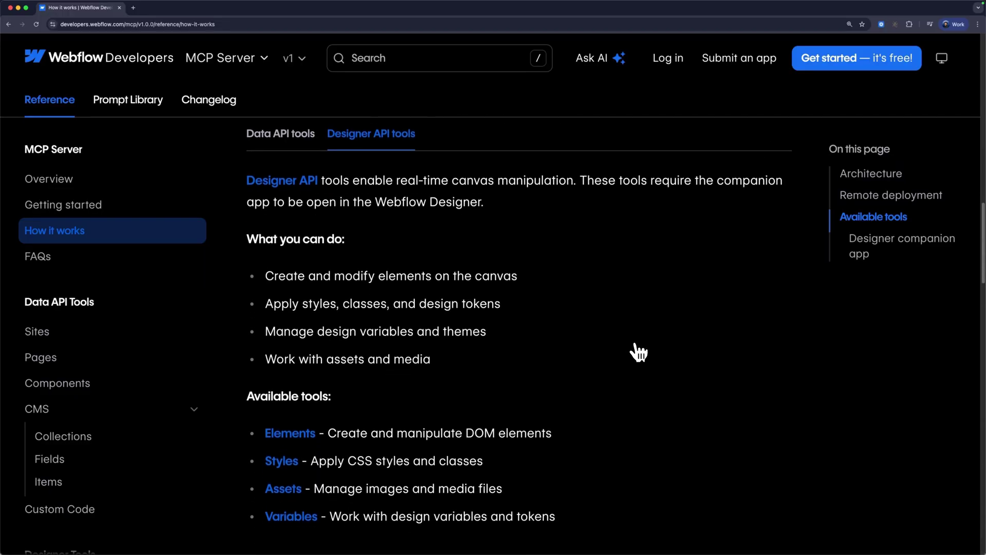
pyautogui.scroll(-2, 638, 352)
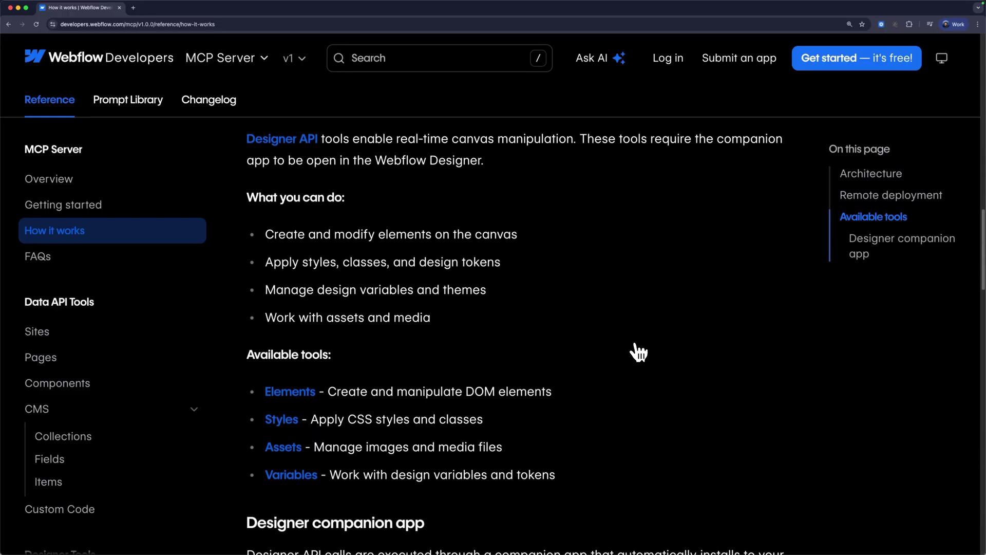
pyautogui.scroll(-5, 638, 352)
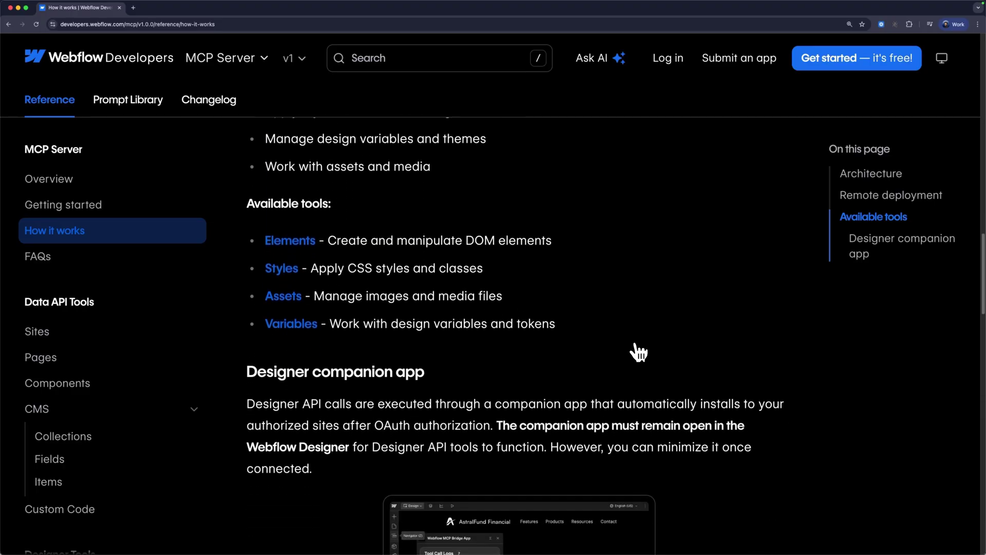
pyautogui.scroll(-3, 638, 352)
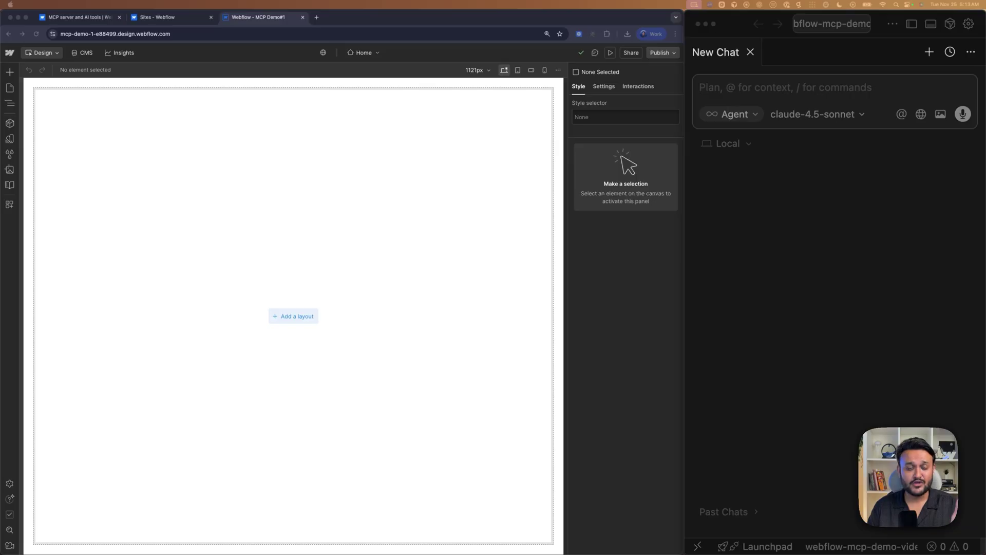
# Launch the Webflow MCP Bridge App from the Apps panel.
pyautogui.click(9, 204)
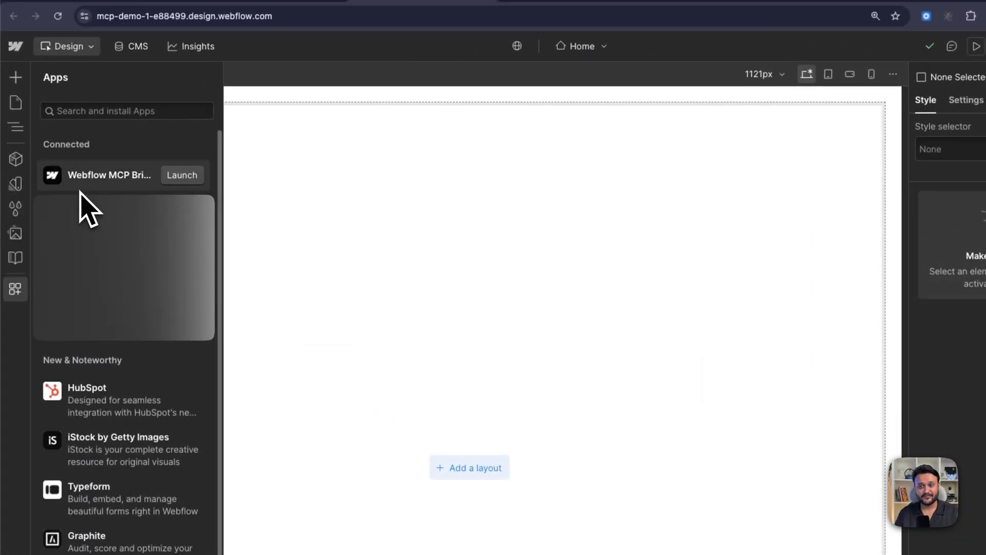
pyautogui.click(181, 175)
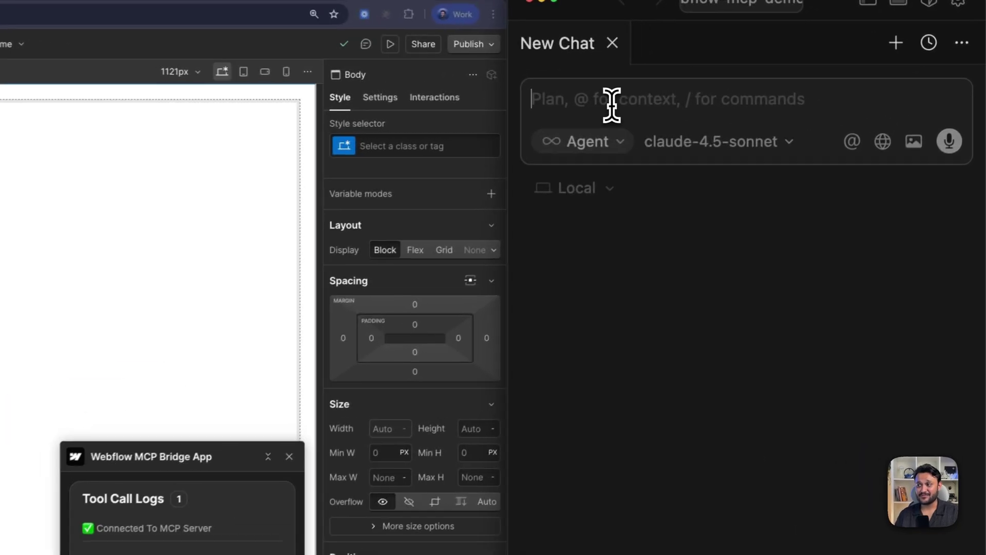
# Paste the MCP Demo#1 hero-section prompt, review its Home Page and to-do lines, and send it.
pyautogui.press('super+v')
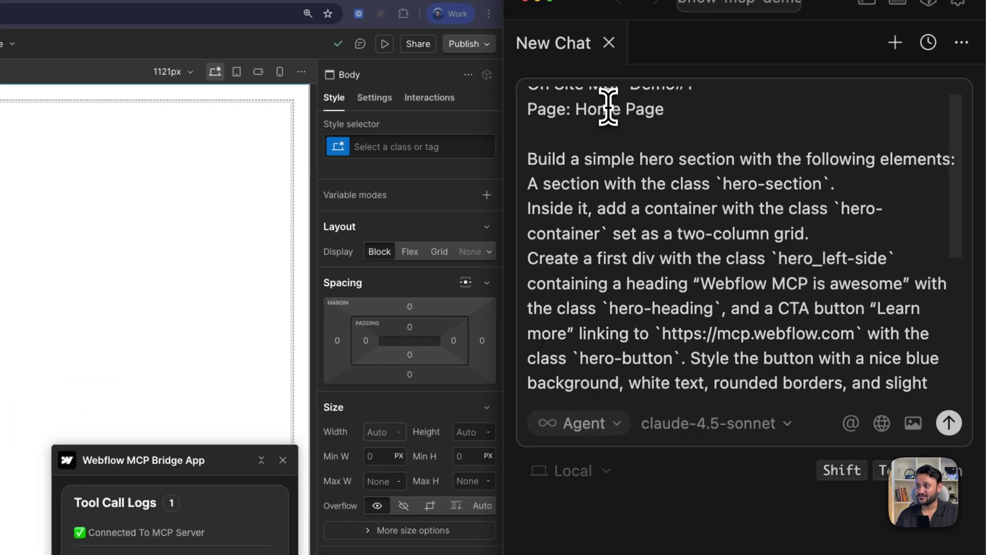
pyautogui.scroll(1, 608, 107)
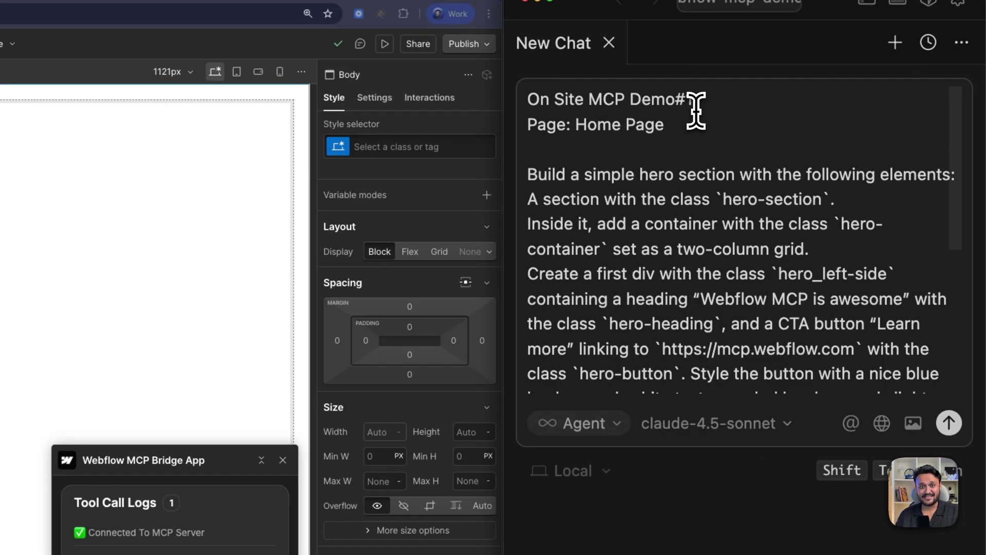
pyautogui.moveTo(688, 123); pyautogui.dragTo(471, 117)
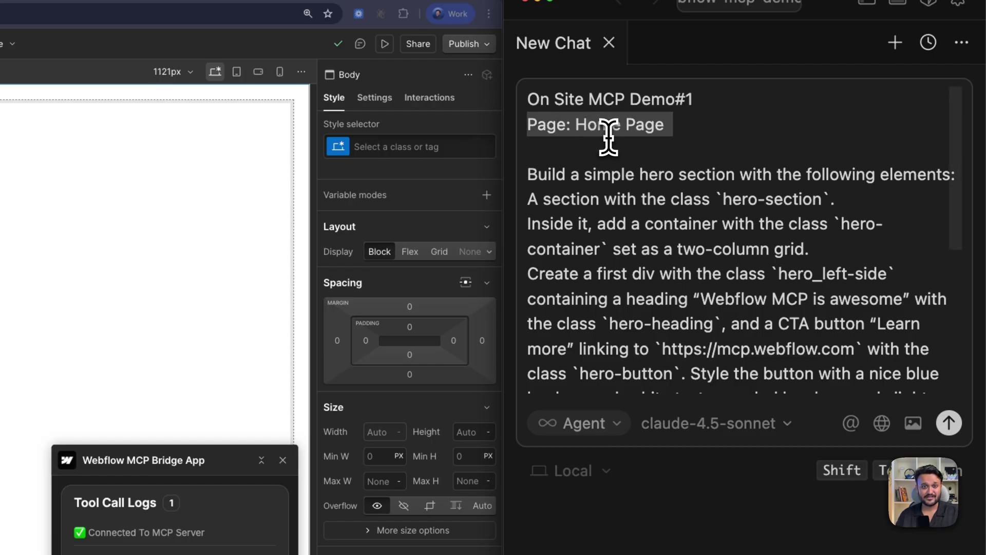
pyautogui.click(627, 149)
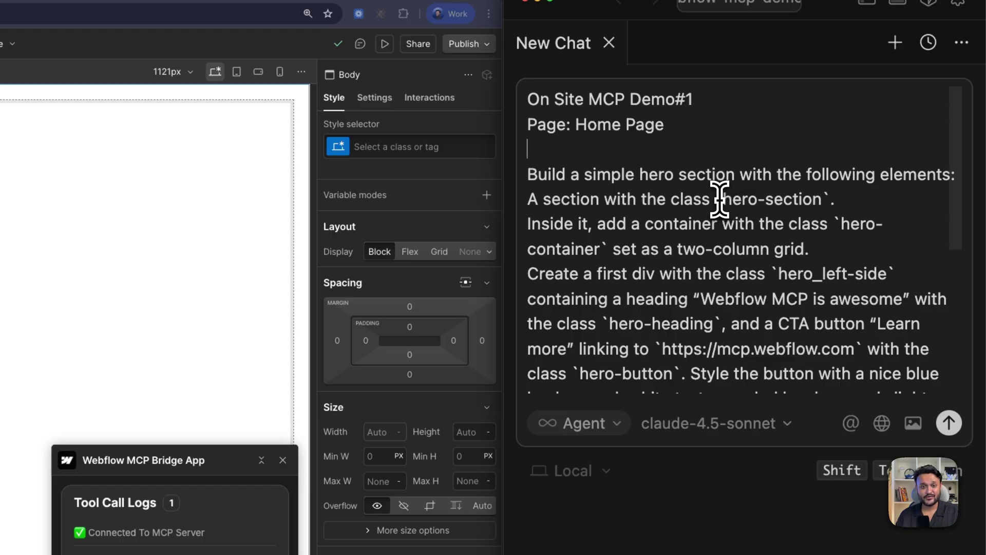
pyautogui.scroll(-8, 719, 199)
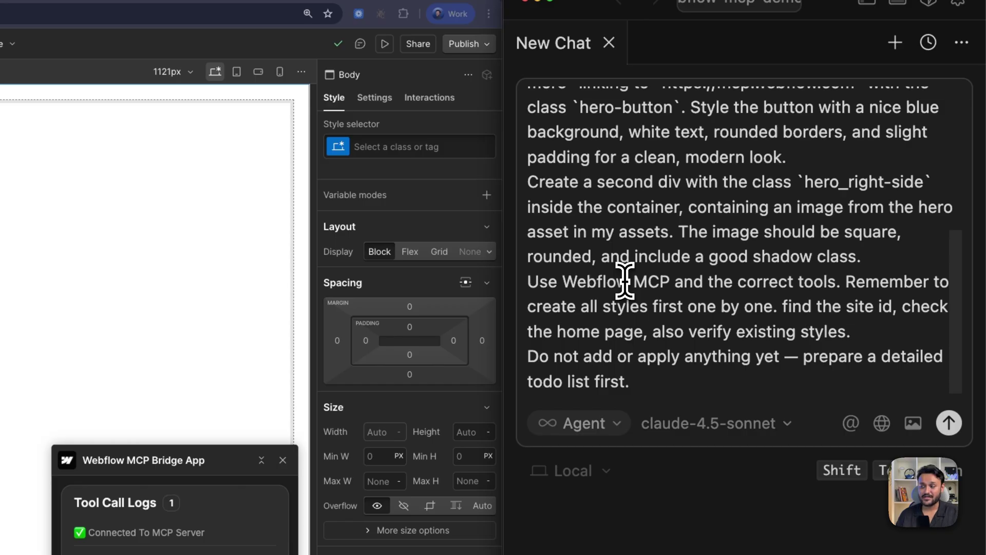
pyautogui.moveTo(802, 356); pyautogui.dragTo(821, 423)
pyautogui.click(821, 423)
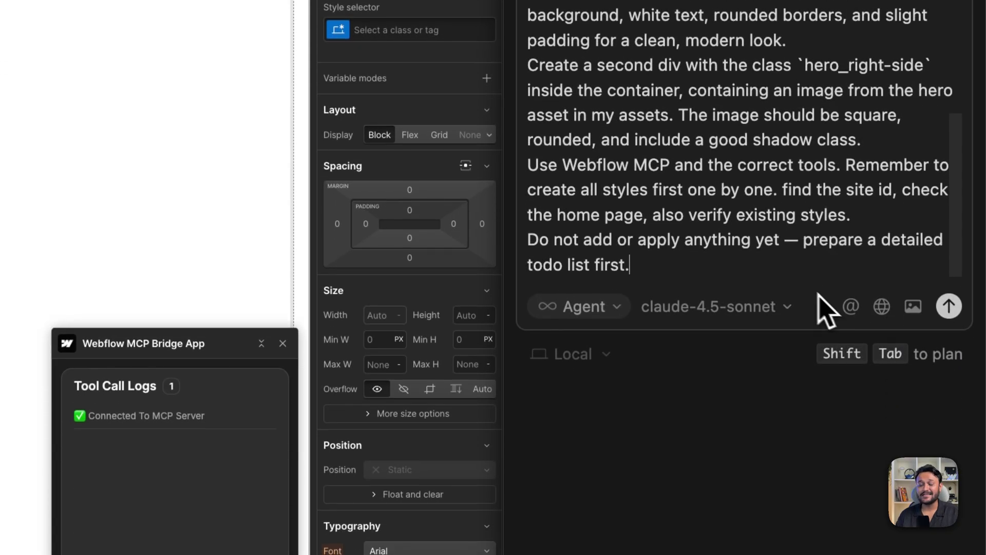
pyautogui.click(946, 308)
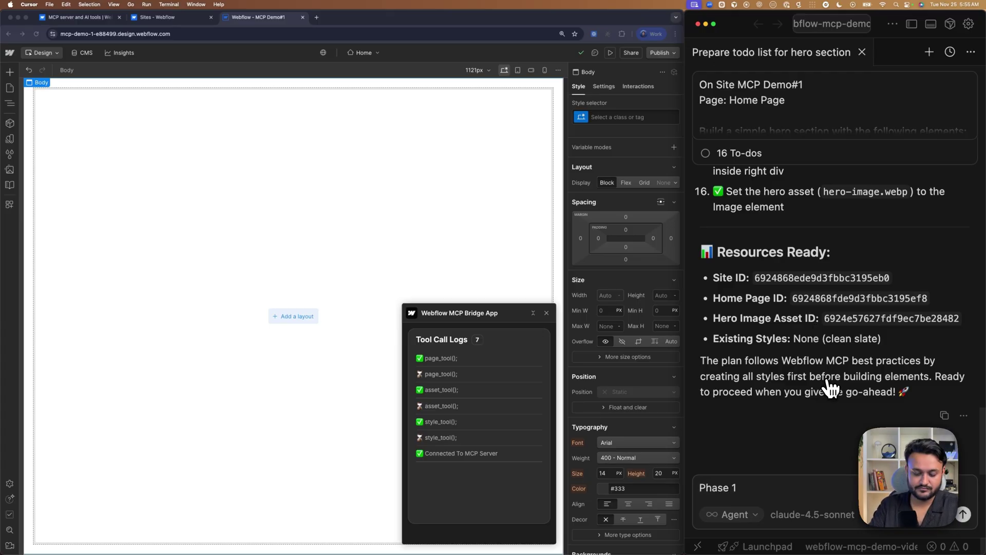
# Send 'Phase 1 - Go ahead' and check the seven new hero styles on the site.
pyautogui.write('ahead')
pyautogui.press('Return')
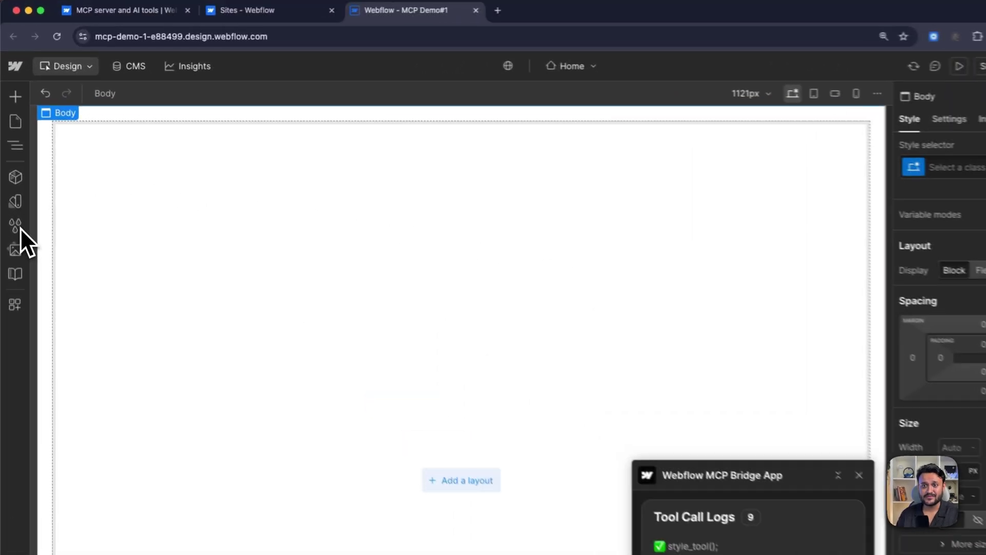
pyautogui.click(11, 155)
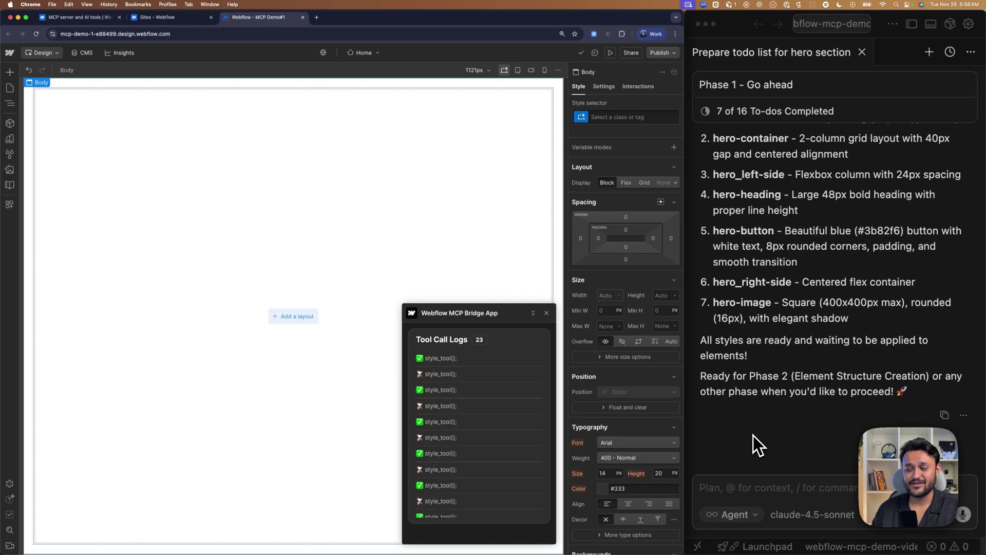
pyautogui.scroll(2, 753, 435)
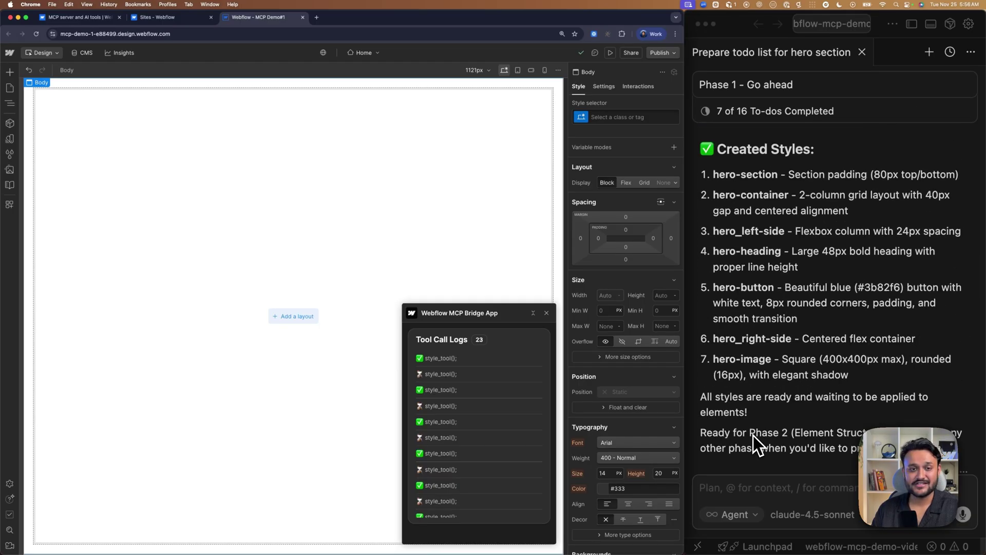
pyautogui.scroll(-2, 753, 436)
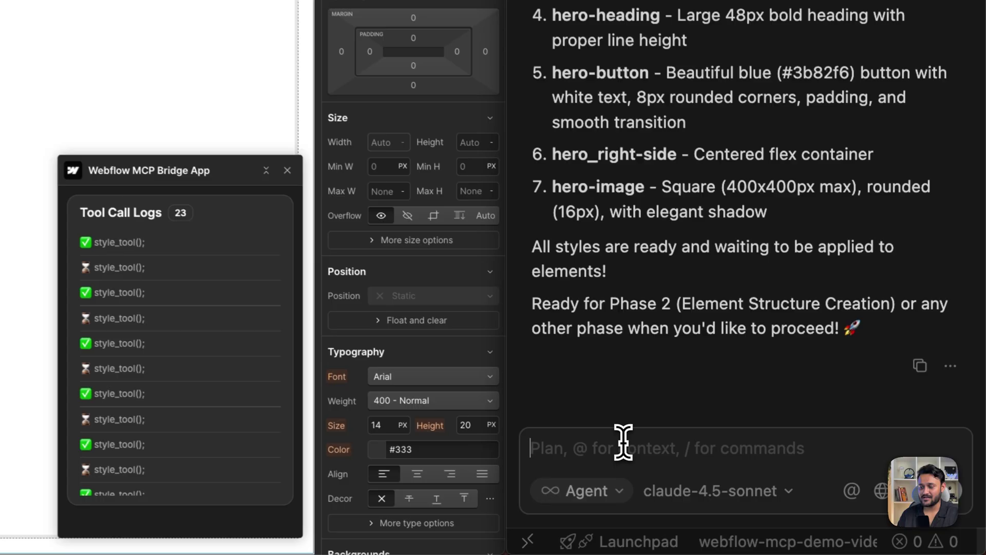
# Approve Phases 2, 3 and 4 with 'Go ahead!' messages so the agent builds the hero elements.
pyautogui.write('Phase 2 - G')
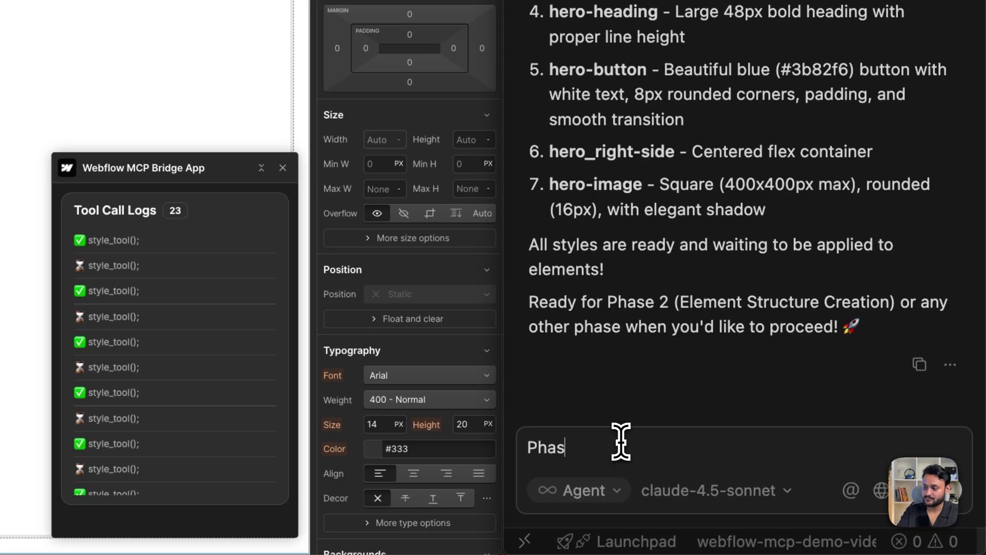
pyautogui.write('o ahead! one by one')
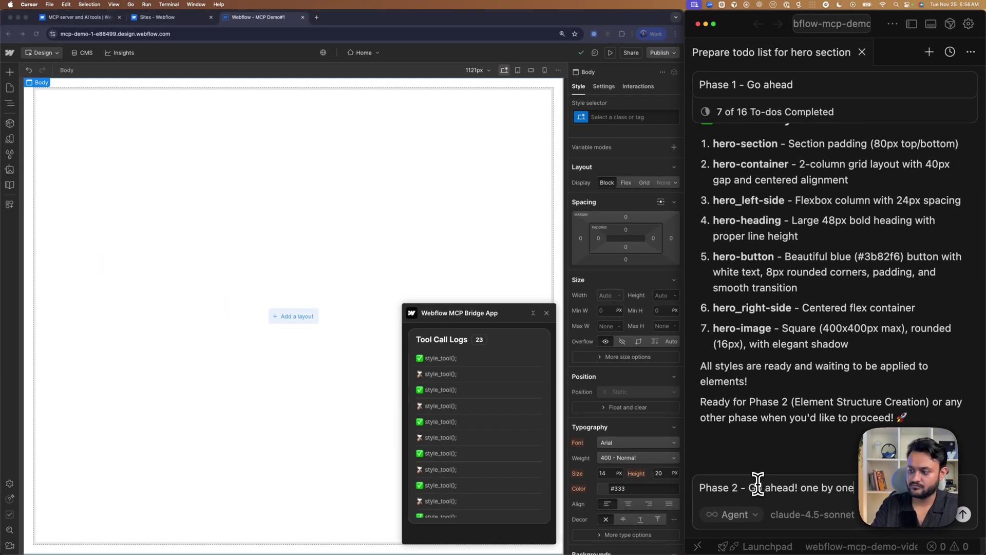
pyautogui.press('Return')
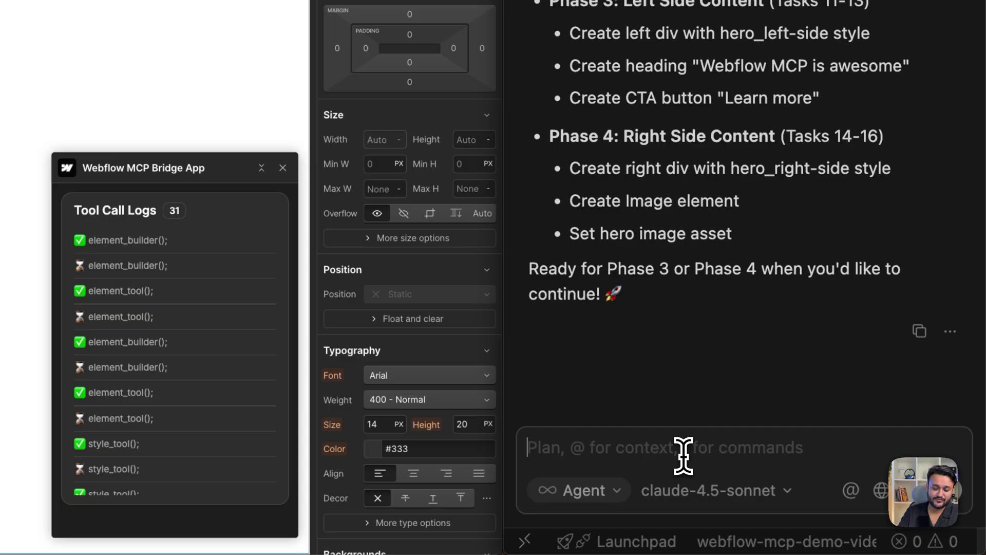
pyautogui.write('Phase 3')
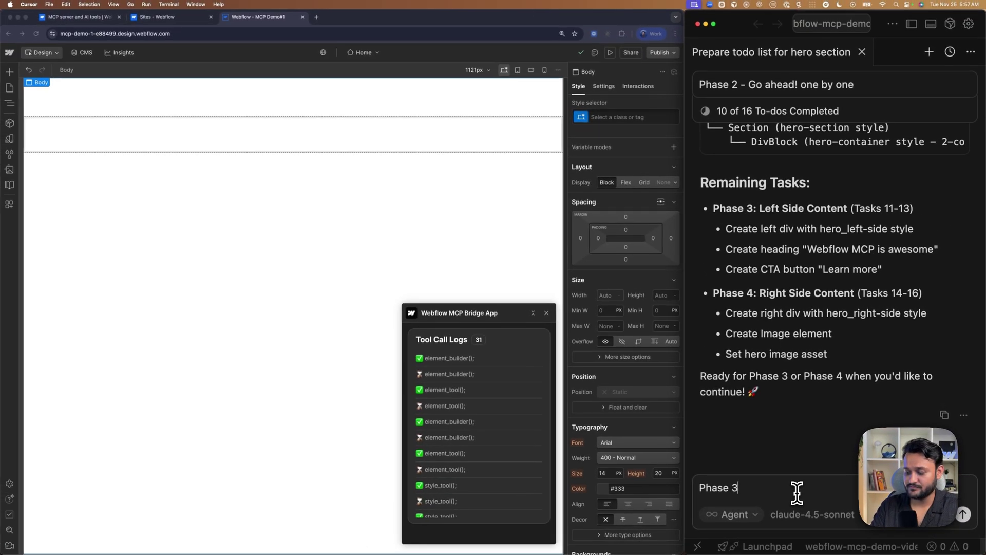
pyautogui.write(' - Go ahead!')
pyautogui.press('Return')
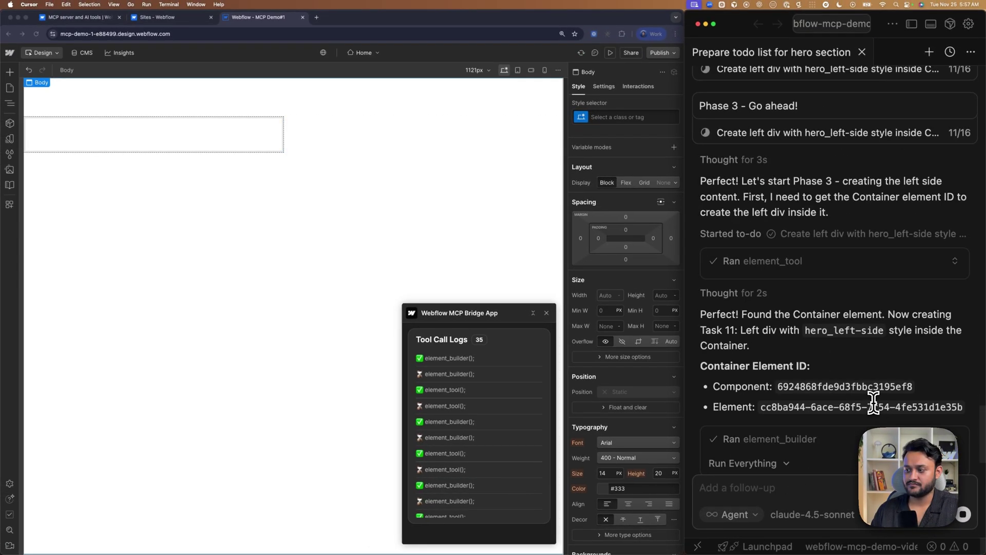
pyautogui.write('Phase 4')
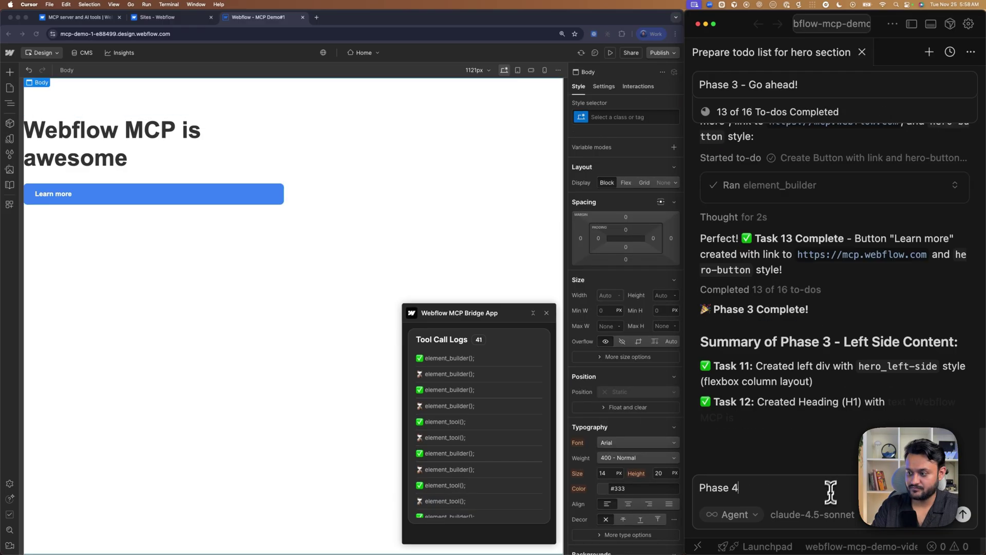
pyautogui.write(' - Go ahead!')
pyautogui.press('Return')
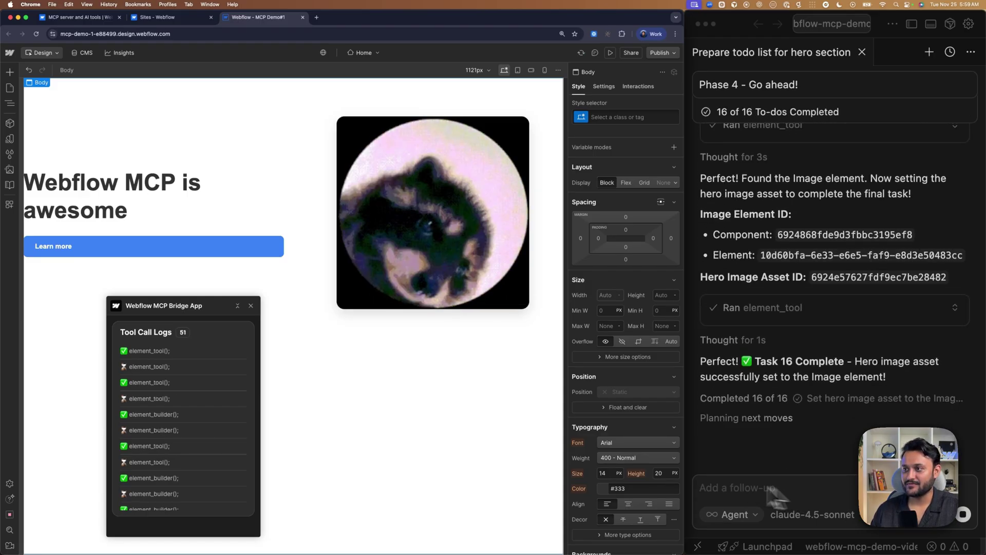
# Preview the hero at mobile and tablet widths, then ask the agent to 'make it responsive!'.
pyautogui.click(545, 70)
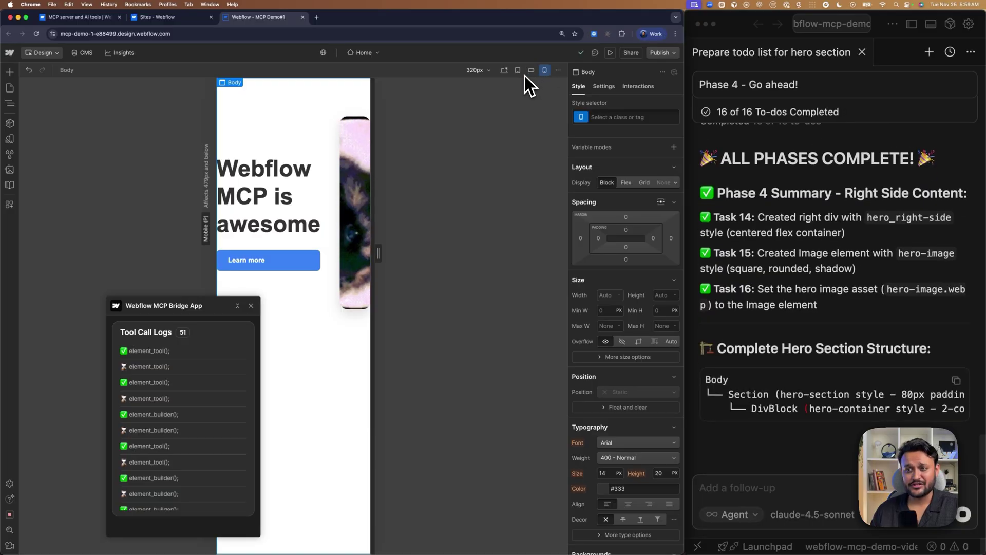
pyautogui.click(517, 71)
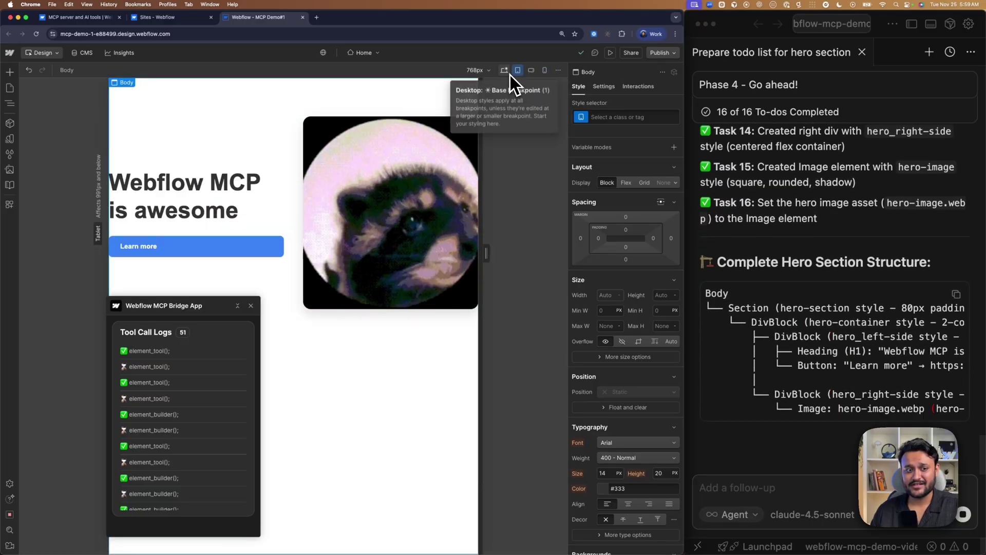
pyautogui.click(781, 500)
pyautogui.write('make it responsive!')
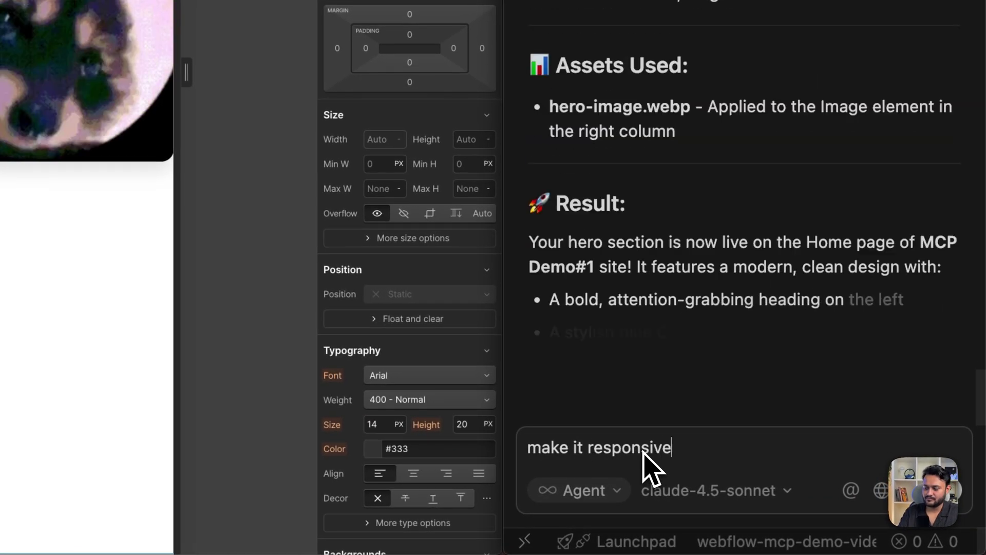
pyautogui.press('Return')
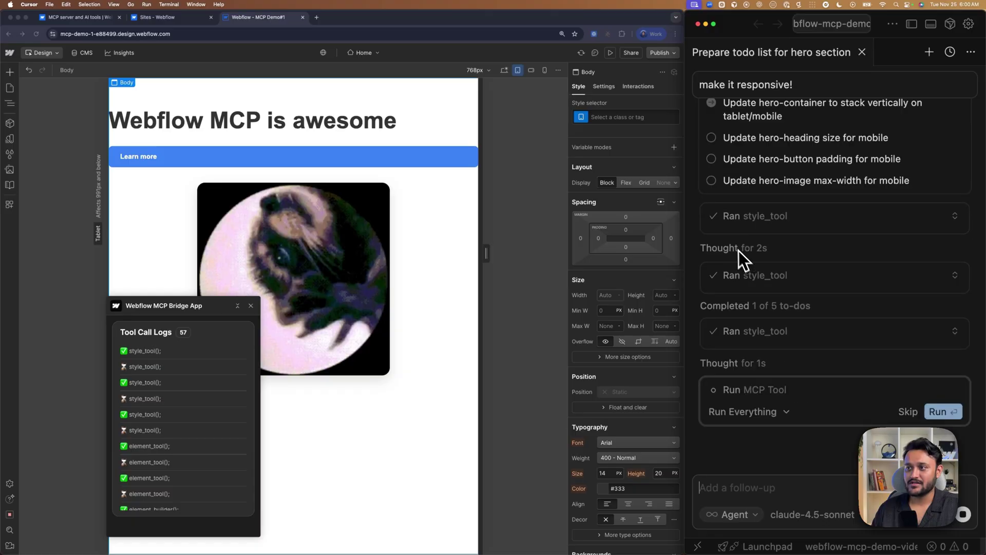
# Cycle desktop, mobile landscape, mobile portrait and tablet breakpoints to verify the stacked hero layout.
pyautogui.click(504, 69)
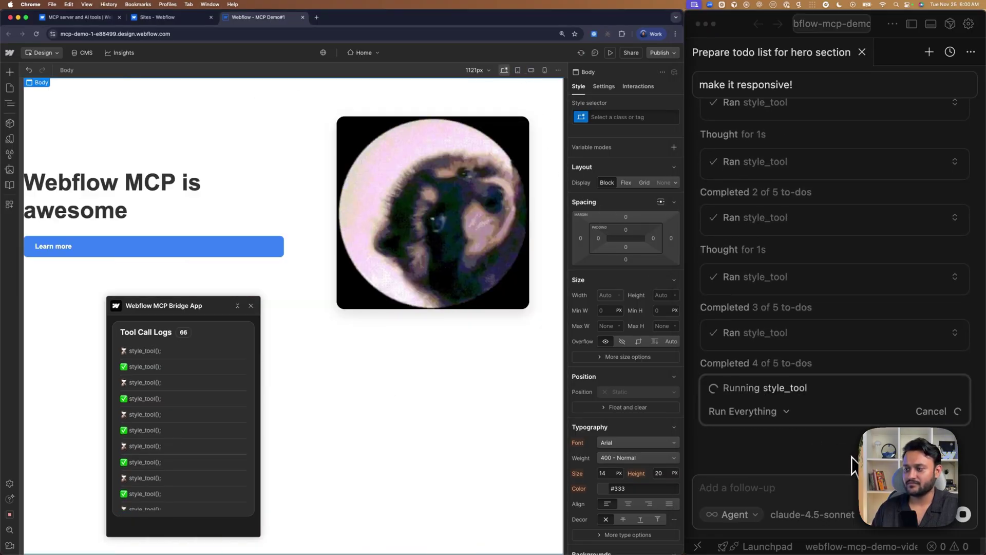
pyautogui.click(531, 70)
pyautogui.click(544, 70)
pyautogui.click(531, 71)
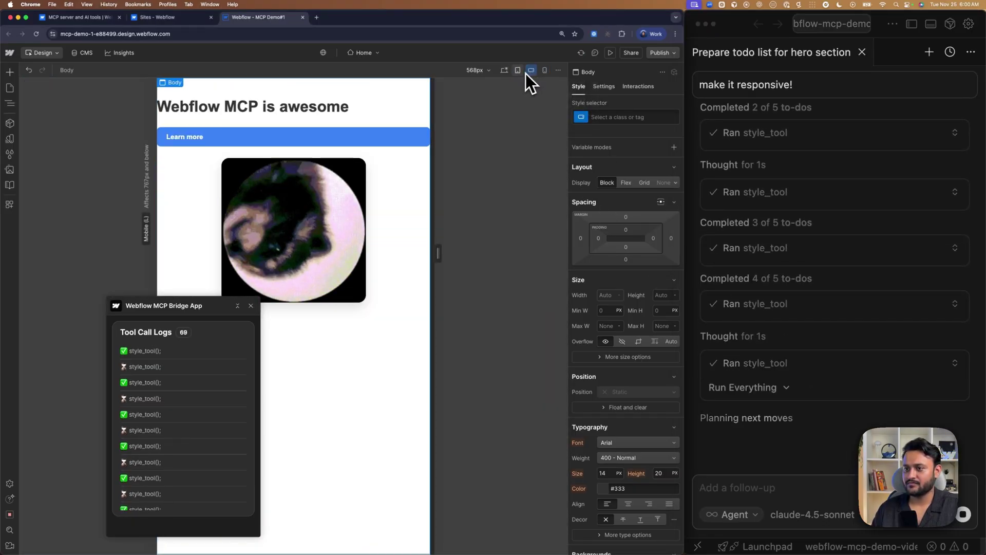
pyautogui.click(518, 71)
pyautogui.click(504, 71)
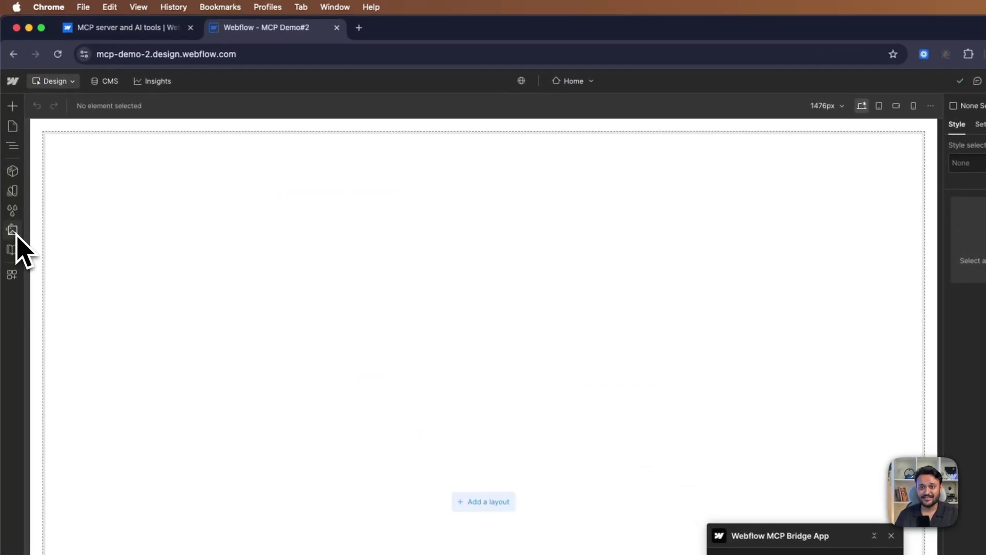
# Check the first webp image's asset settings without changes, then paste the alt-text prompt into Cursor.
pyautogui.click(8, 144)
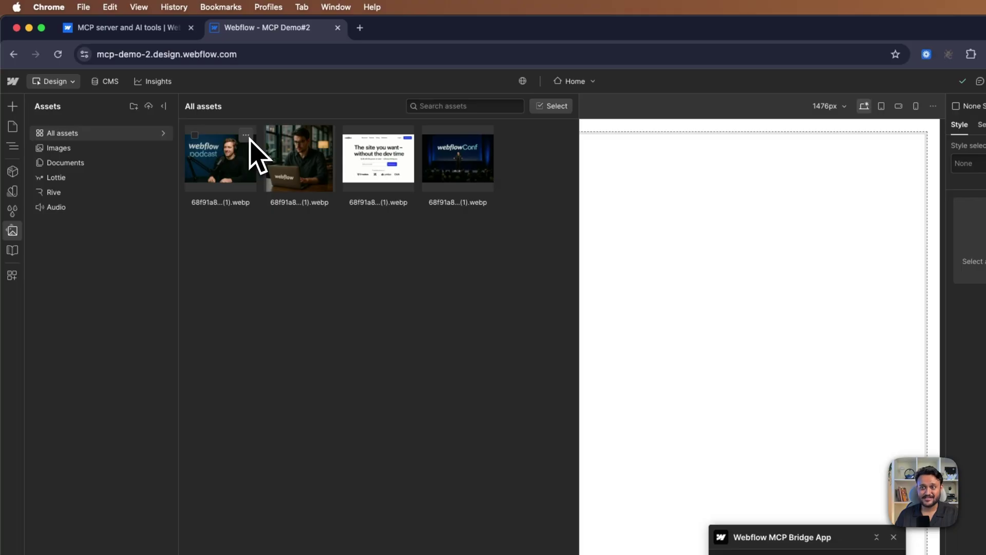
pyautogui.click(248, 137)
pyautogui.click(262, 155)
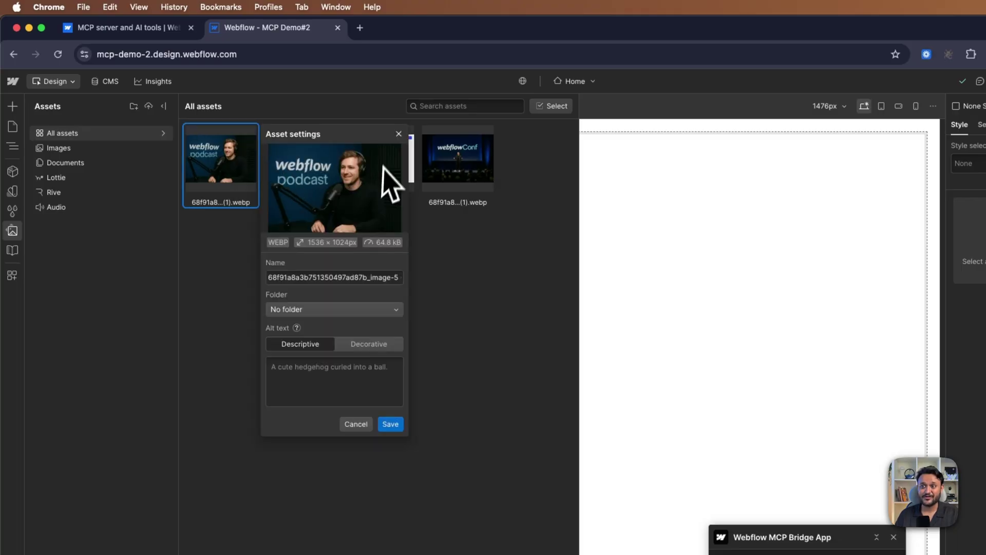
pyautogui.click(399, 135)
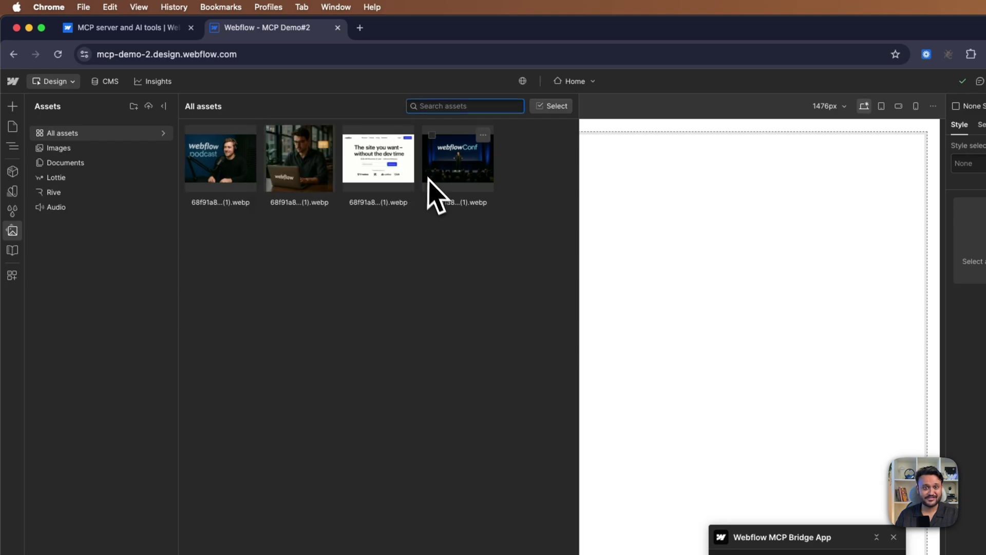
pyautogui.write('On Site MCP Demo#1  Fetch all assets that do not have ALT text set. Skip SVG, GIF, and any non-image assets. Preview each image asset using the preview tool, one by one. After previewing, suggest appropriate ALT text and asset name for those images. Prepare a detailed todo list for reviewing and confirming the suggested ALT text and asset name. Do not add or apply anything yet — only prepare the detailed todo for ALT text and name first.')
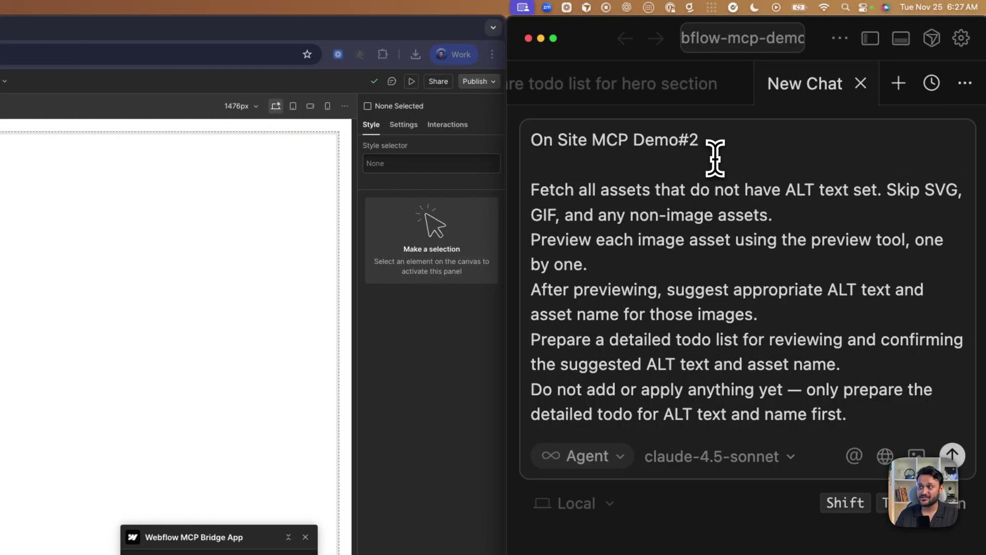
# Send the MCP Demo#2 alt-text and naming prompt, then approve the suggestions with 'Go ahead!'.
pyautogui.moveTo(716, 147); pyautogui.dragTo(517, 138)
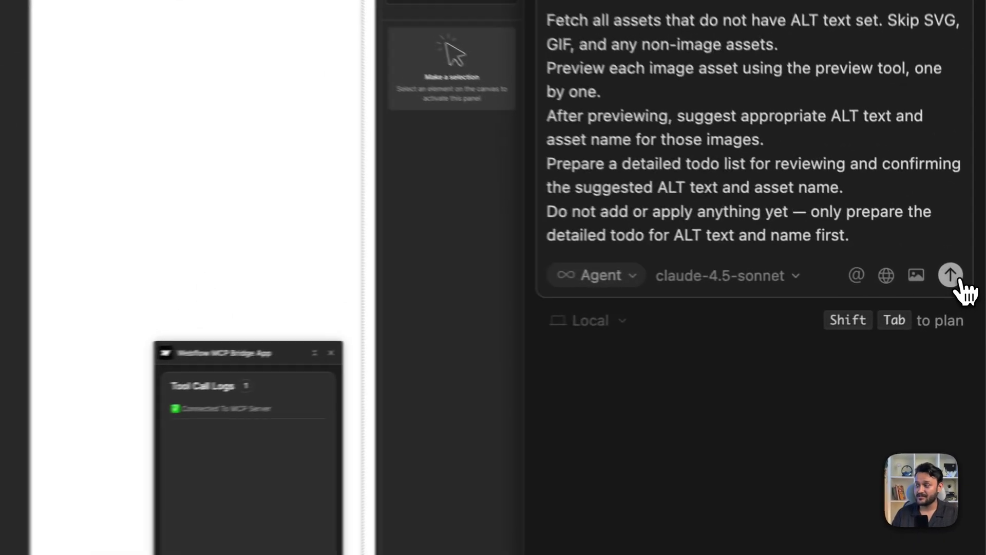
pyautogui.click(963, 286)
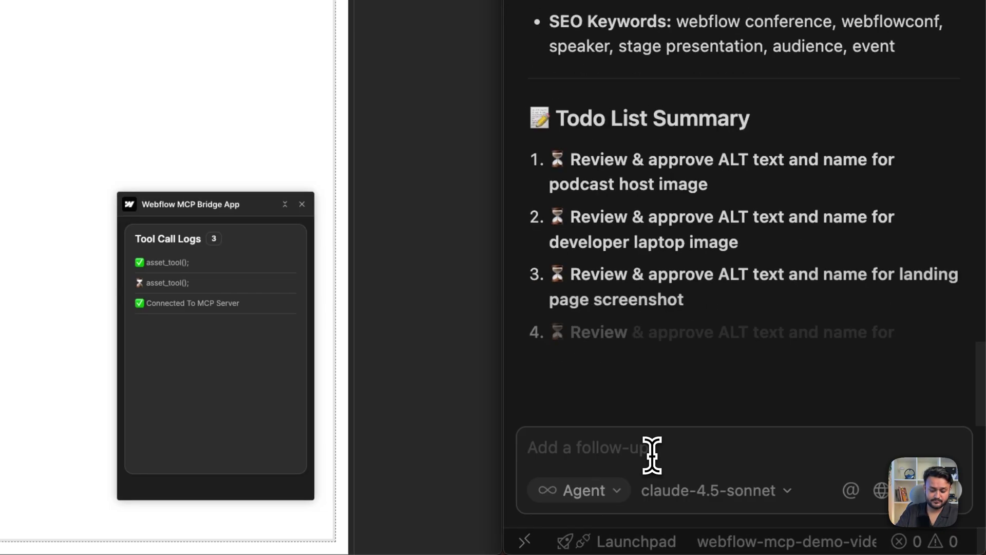
pyautogui.write('Go ahead!')
pyautogui.press('Return')
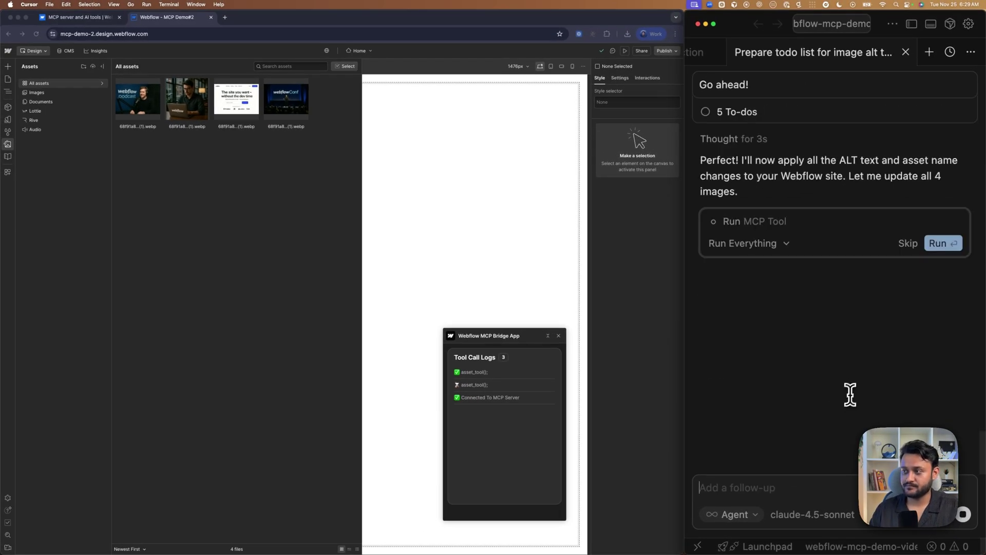
pyautogui.press('Return')
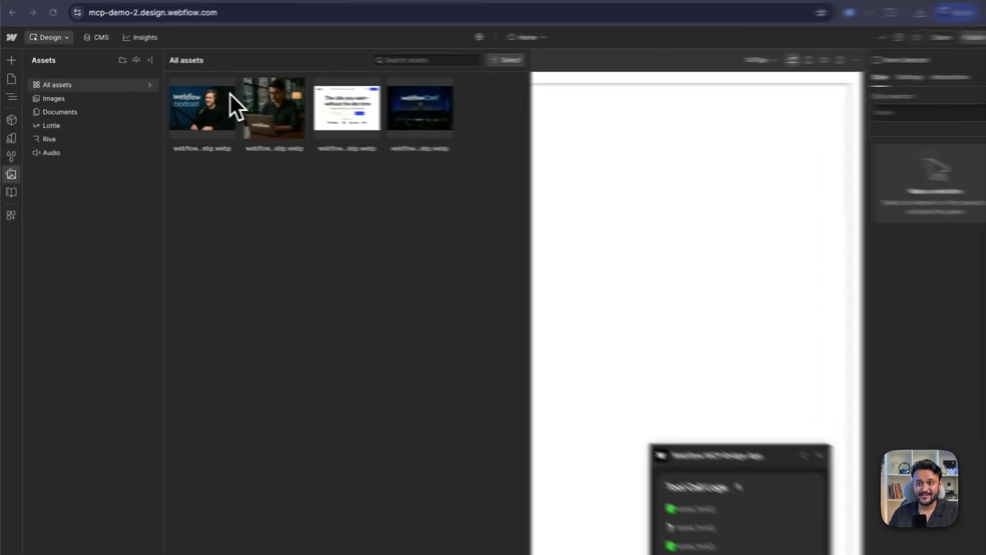
pyautogui.click(229, 90)
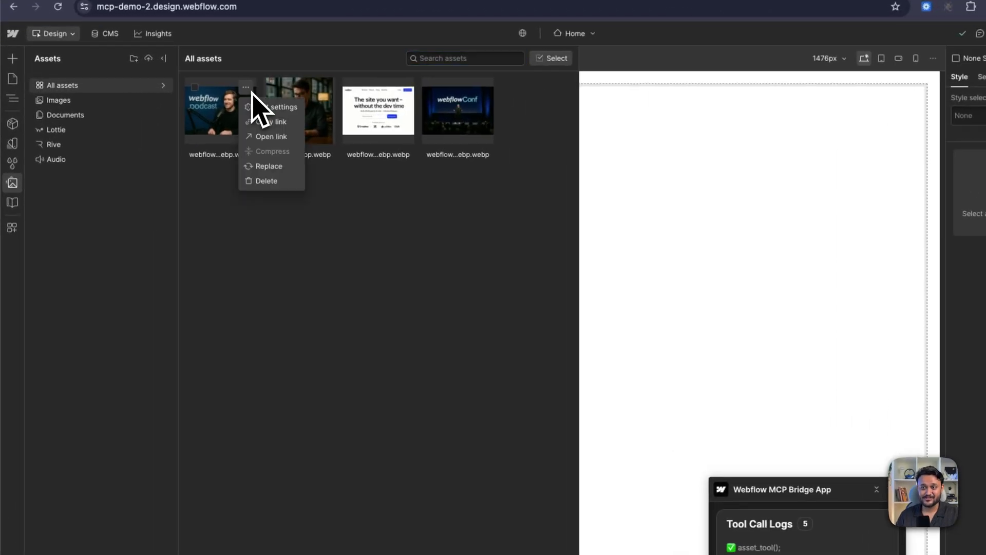
pyautogui.click(287, 110)
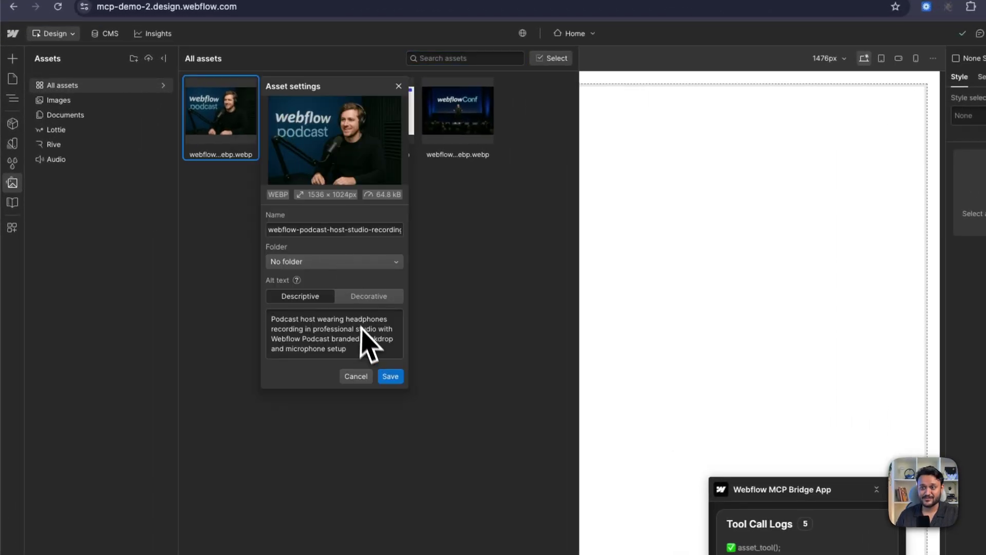
pyautogui.moveTo(381, 229); pyautogui.dragTo(257, 230)
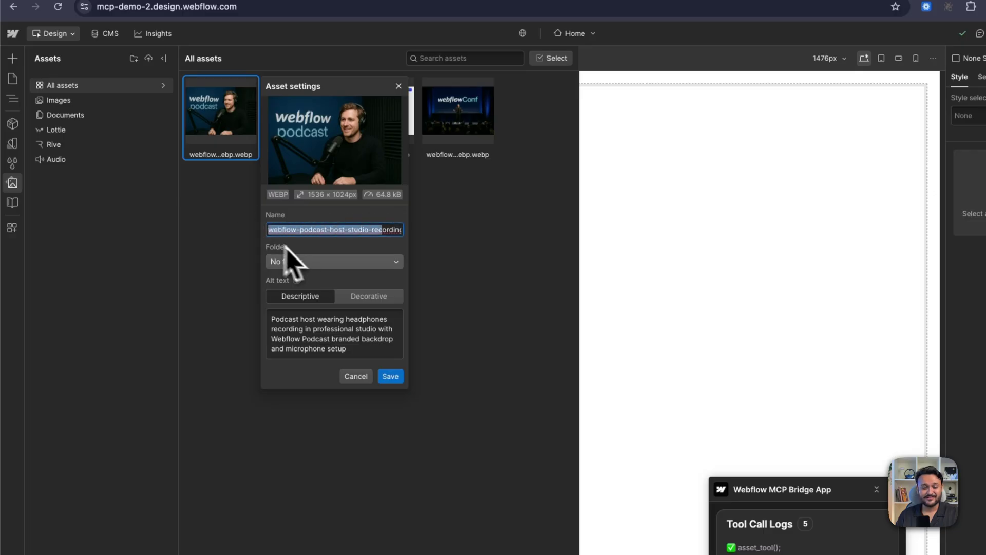
pyautogui.moveTo(357, 351); pyautogui.dragTo(276, 310)
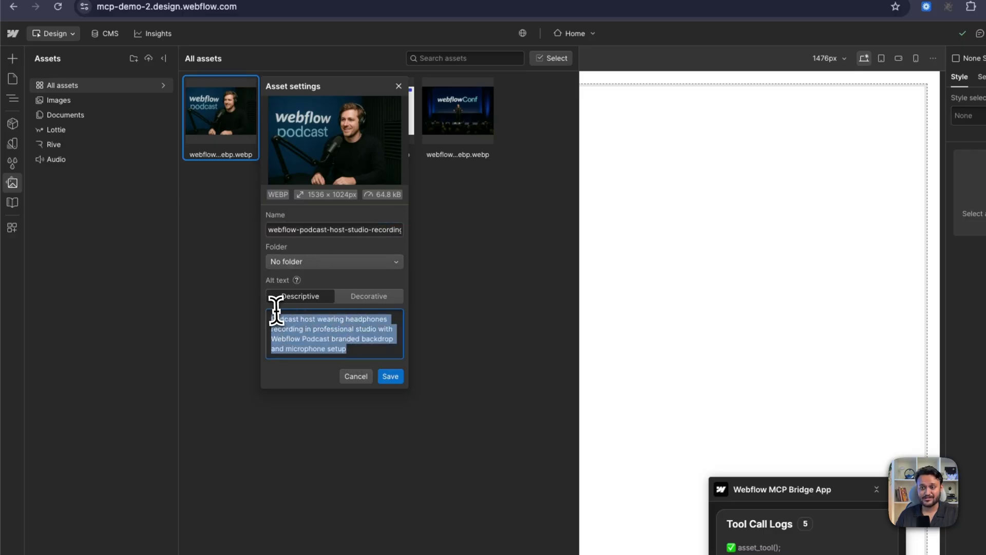
pyautogui.click(356, 377)
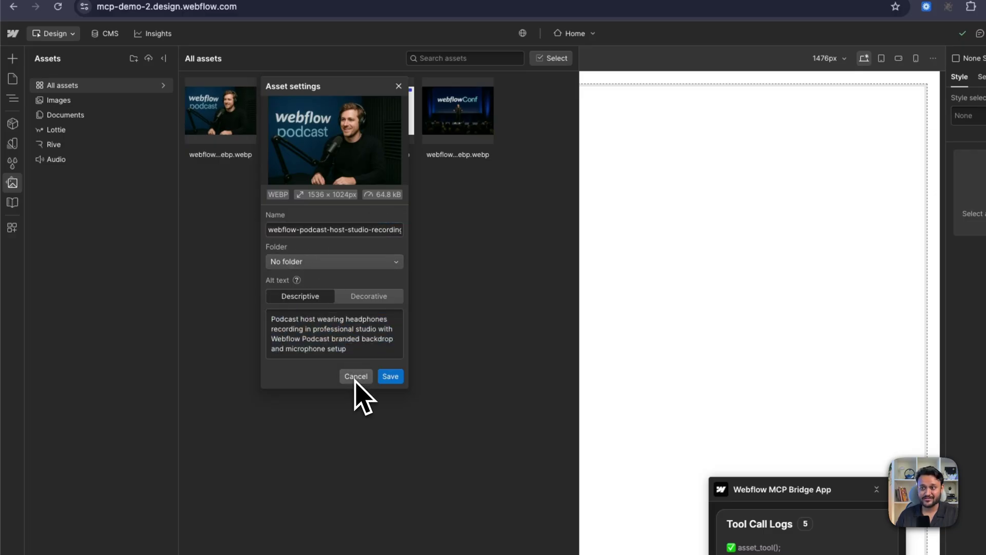
pyautogui.click(405, 91)
pyautogui.click(421, 106)
pyautogui.scroll(-2, 479, 340)
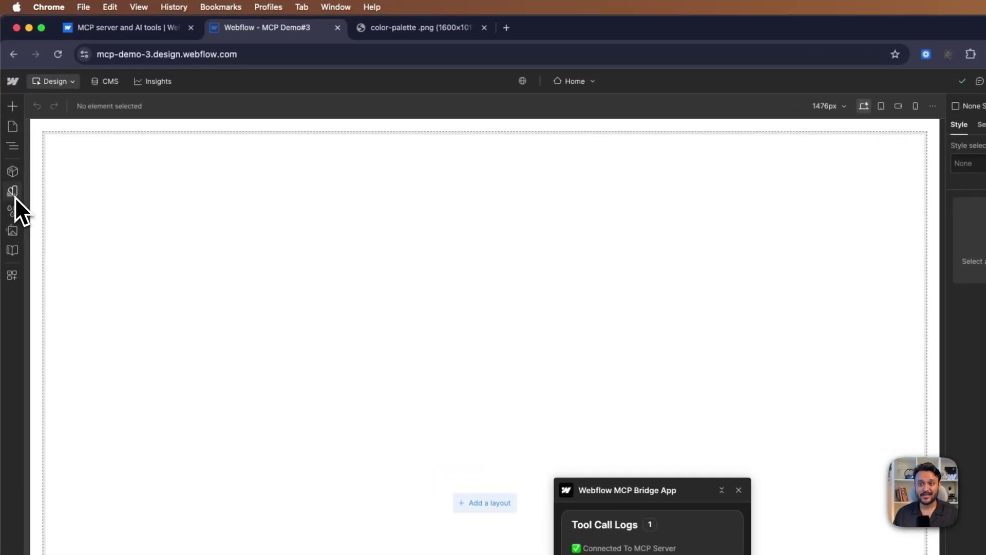
# Glance at the site's variables list, then copy the color-palette image from Chrome.
pyautogui.click(8, 120)
pyautogui.click(12, 191)
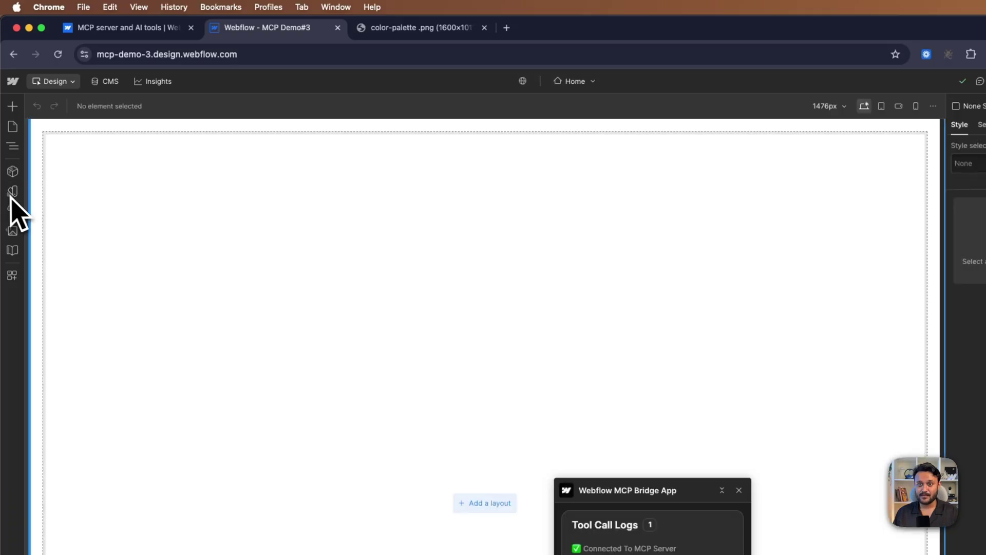
pyautogui.click(422, 34)
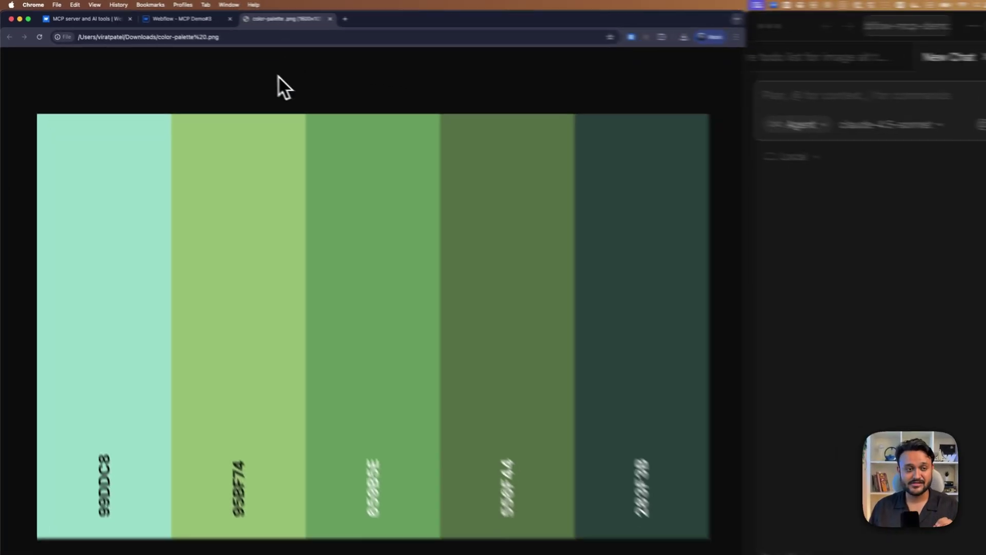
pyautogui.rightClick(238, 196)
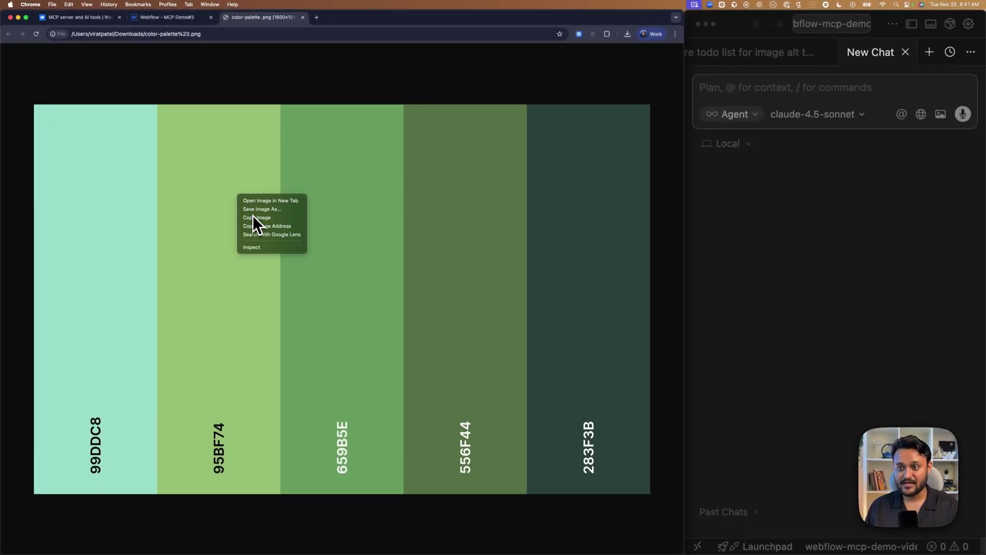
pyautogui.click(253, 216)
# Attach the palette image and the color-extraction prompt in Cursor's new chat and send them.
pyautogui.click(782, 106)
pyautogui.press('super+v')
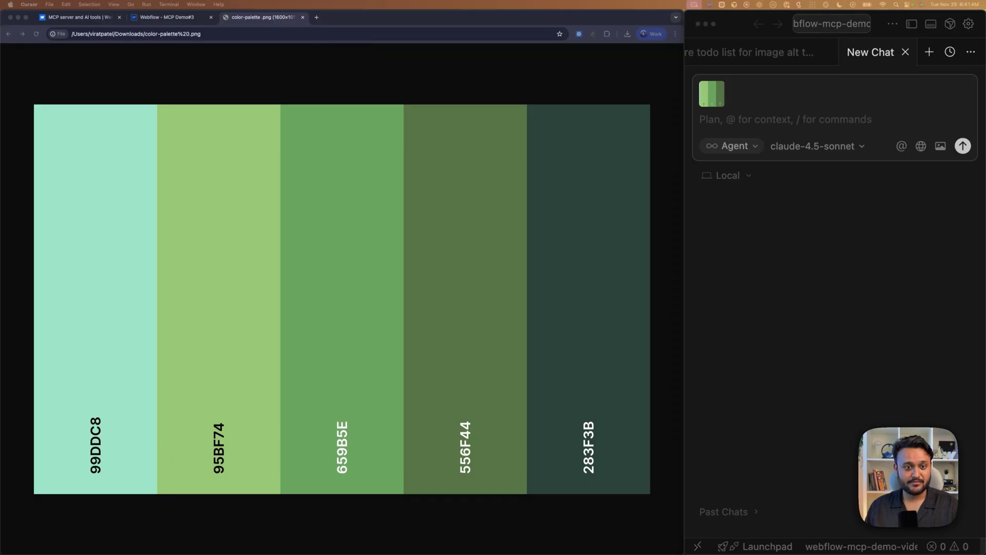
pyautogui.press('super+v')
pyautogui.scroll(1, 783, 178)
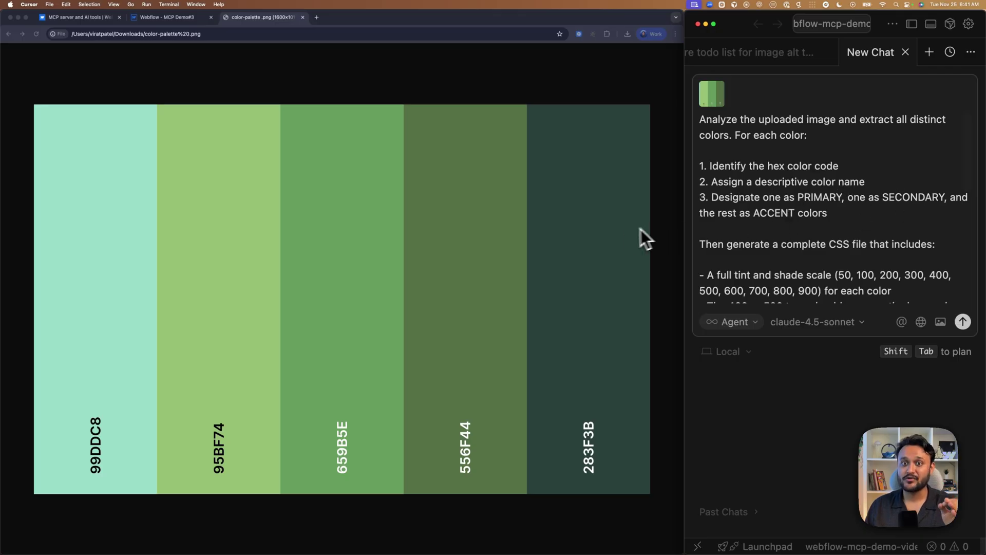
pyautogui.scroll(-3, 763, 237)
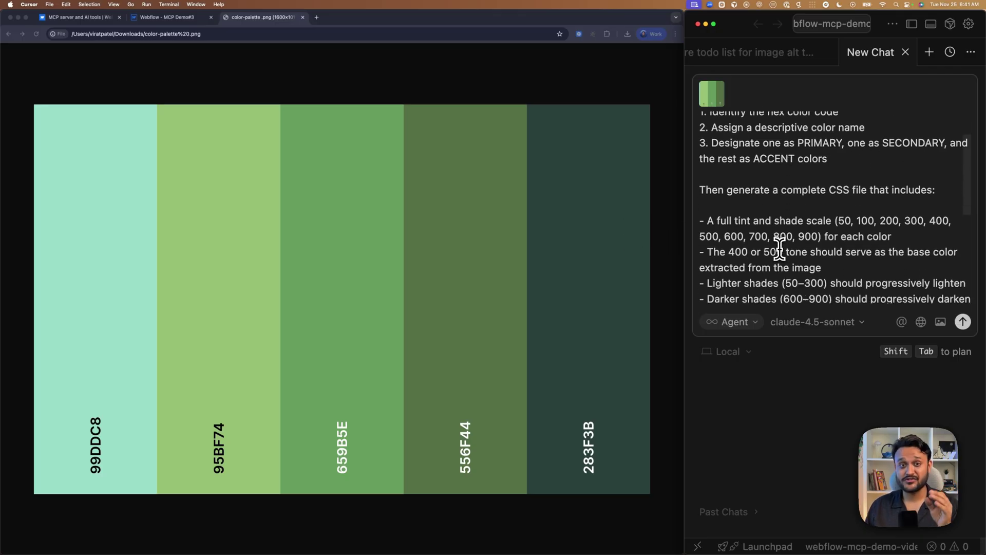
pyautogui.scroll(-10, 779, 249)
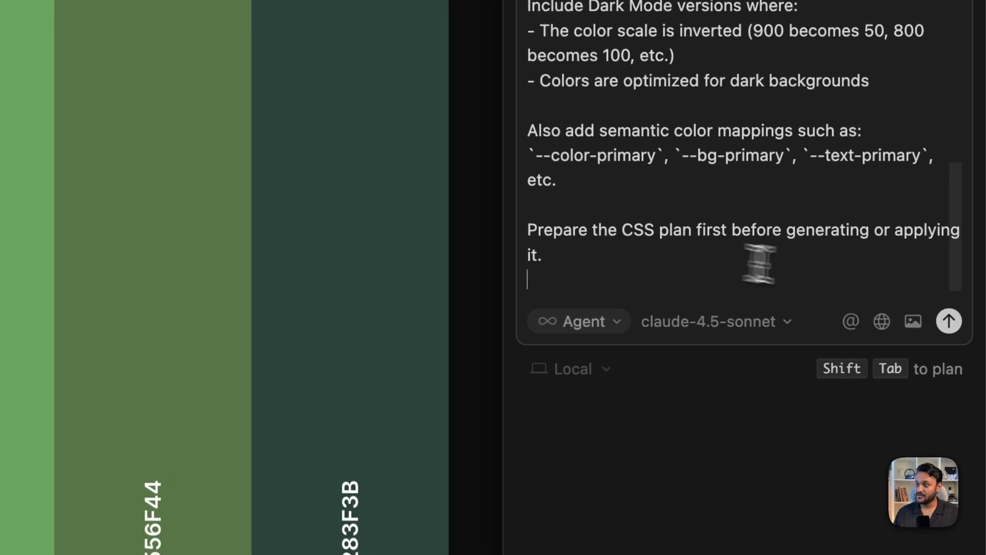
pyautogui.click(949, 321)
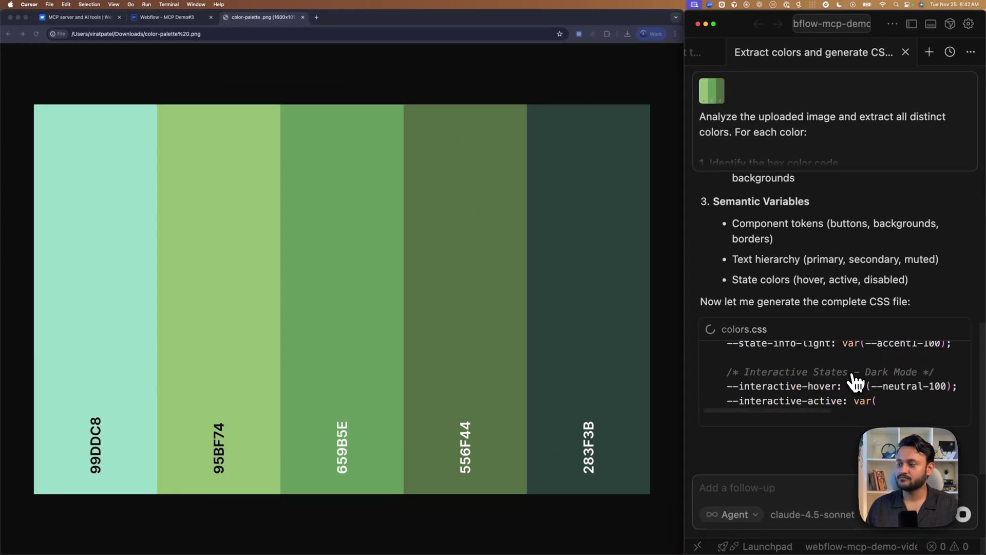
# Review the generated colors.css scales and dark-mode values, then stop the agent during demo.html.
pyautogui.click(853, 379)
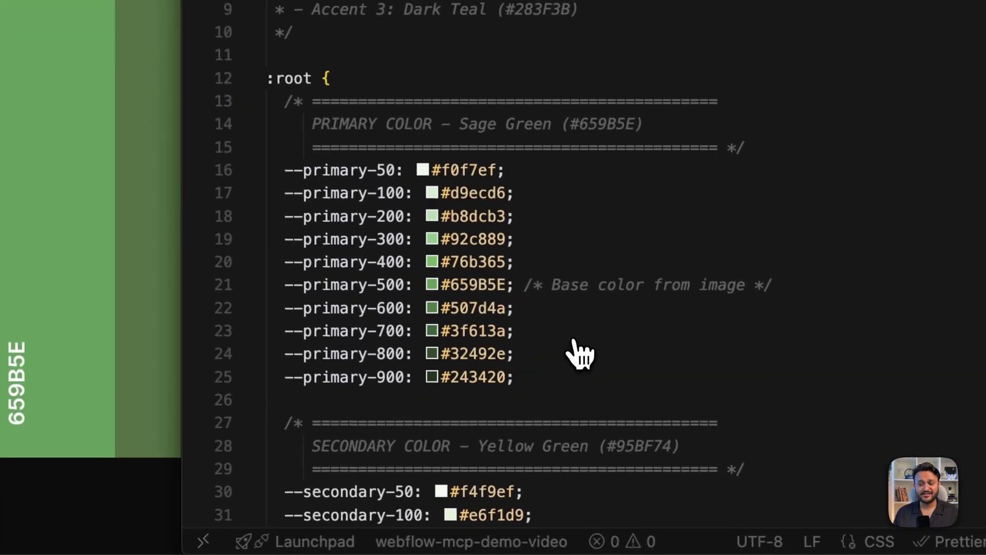
pyautogui.scroll(-15, 613, 365)
pyautogui.scroll(-11, 580, 355)
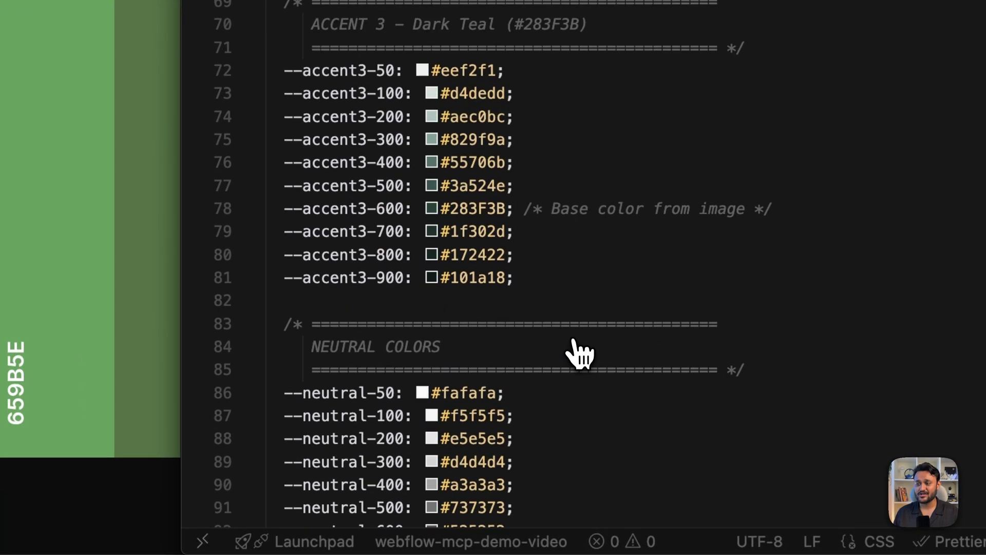
pyautogui.scroll(4, 580, 355)
pyautogui.scroll(-9, 580, 355)
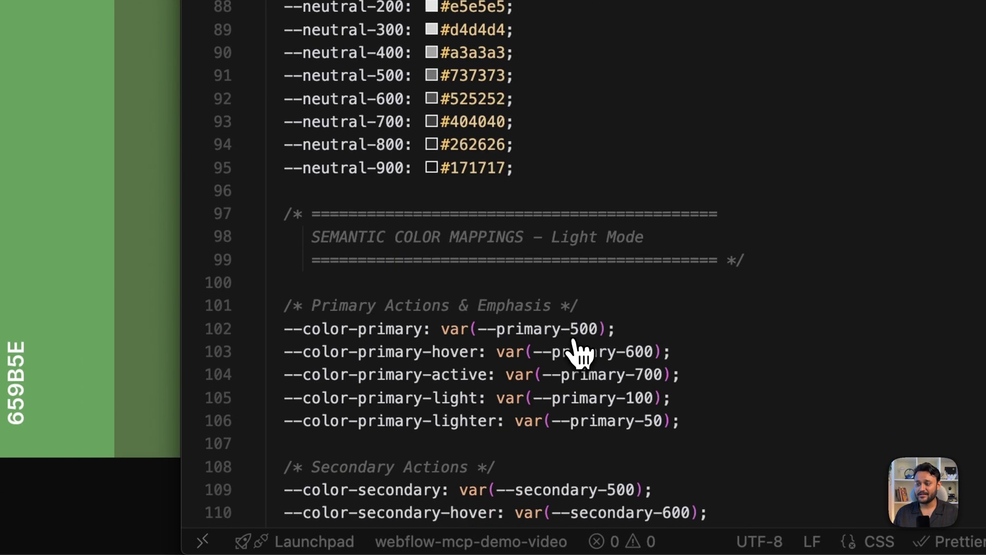
pyautogui.scroll(-10, 674, 415)
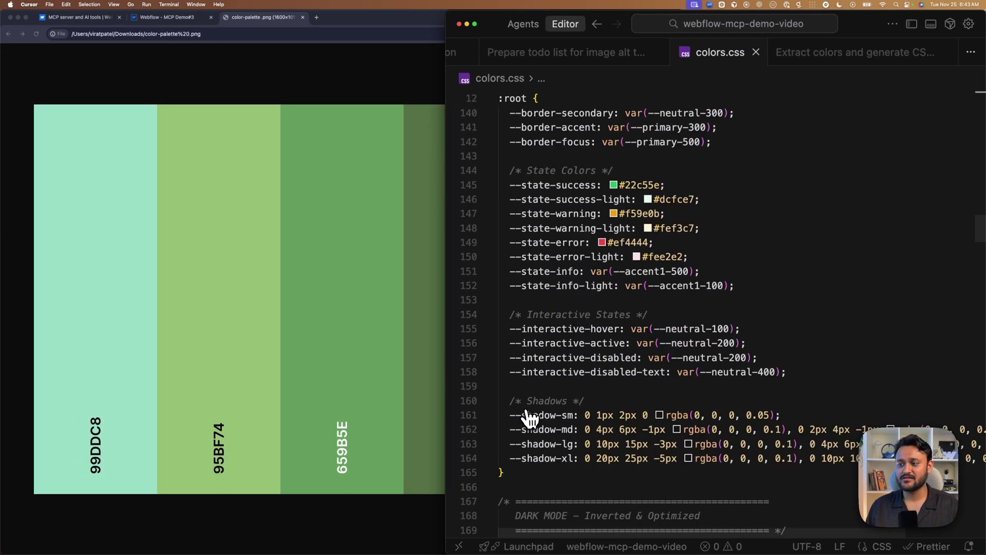
pyautogui.scroll(-9, 570, 390)
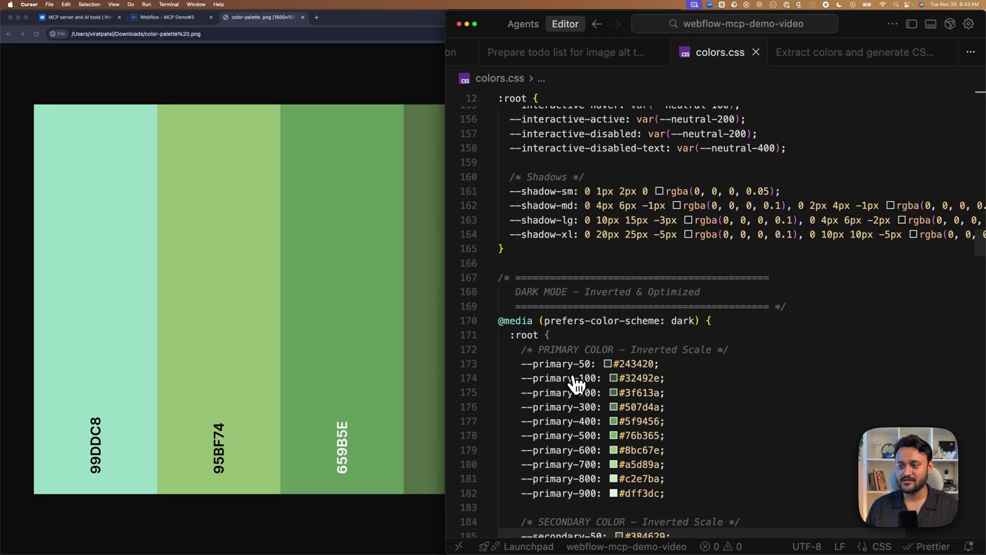
pyautogui.scroll(-2, 575, 395)
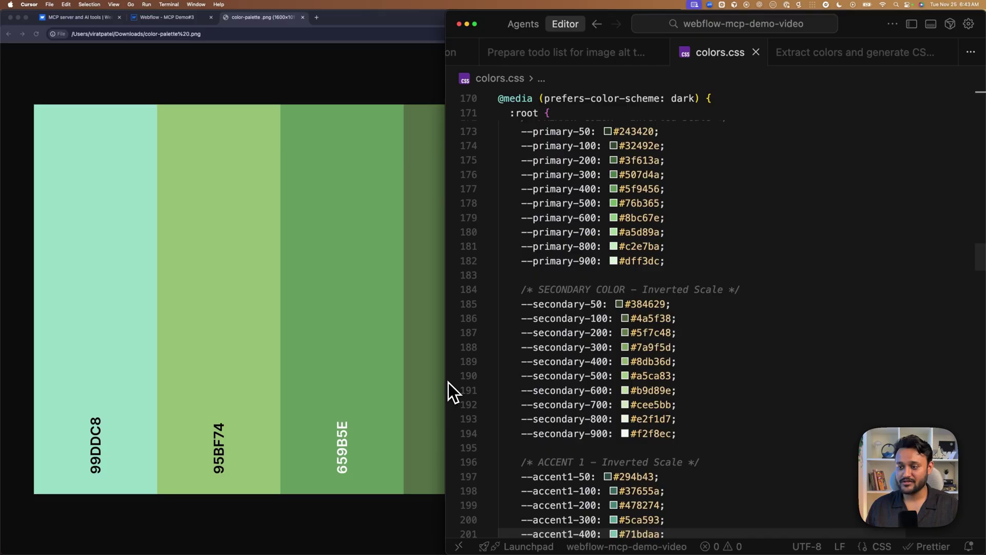
pyautogui.moveTo(446, 383); pyautogui.dragTo(690, 379)
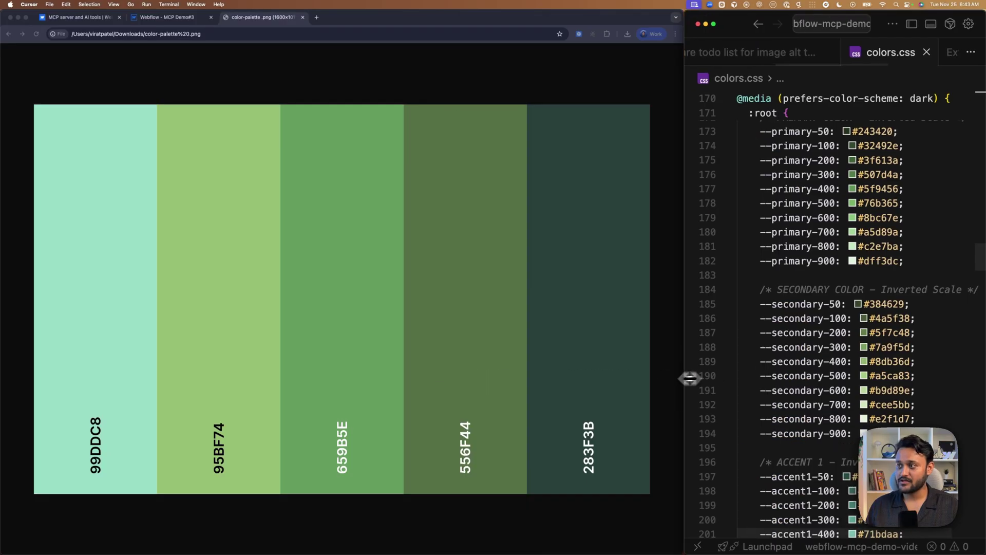
pyautogui.hscroll(2, 797, 61)
pyautogui.click(796, 54)
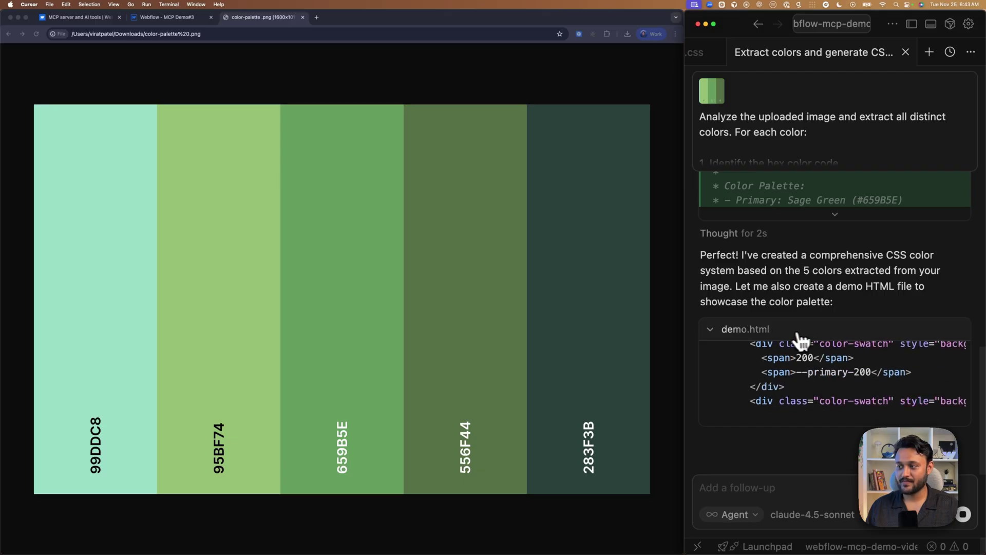
pyautogui.click(963, 514)
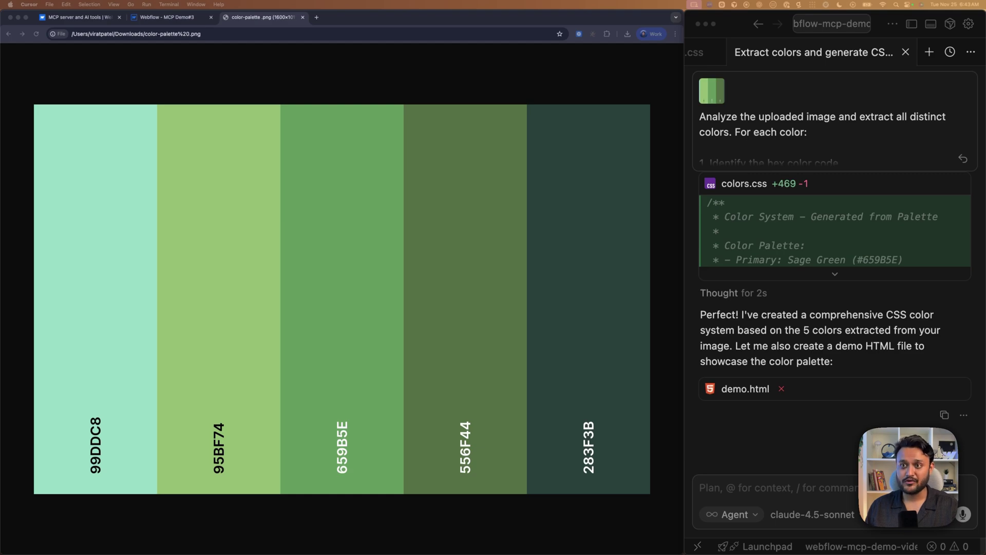
# Target the MCP Demo#3 site, send the DS Colors dark-mode collection prompt, and approve with 'Go ahead!'.
pyautogui.click(165, 17)
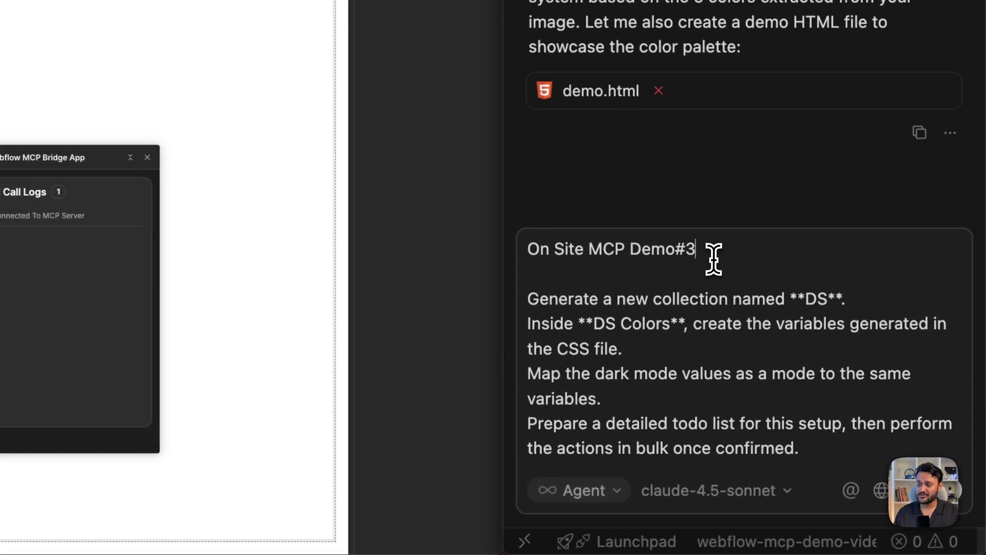
pyautogui.moveTo(813, 367); pyautogui.dragTo(679, 370)
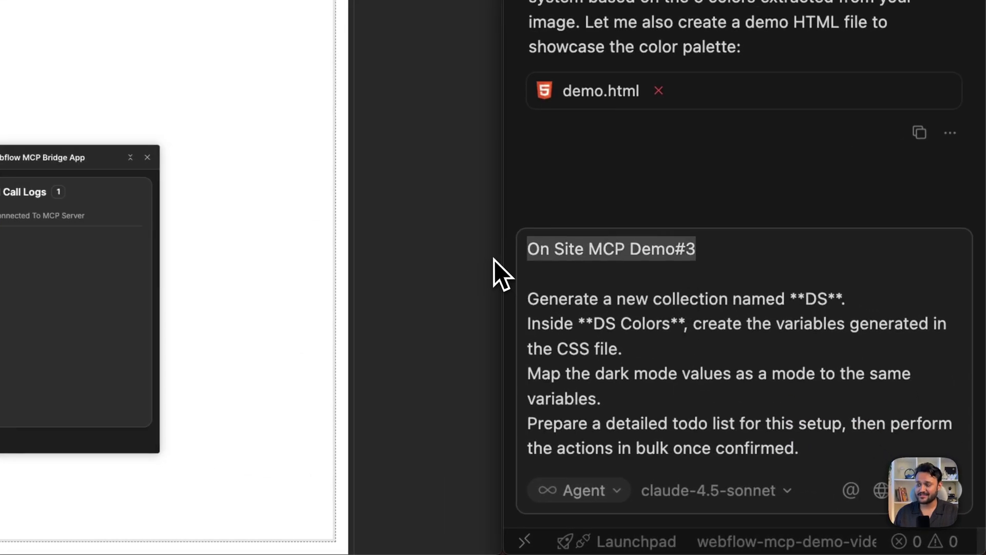
pyautogui.moveTo(558, 299); pyautogui.dragTo(788, 300)
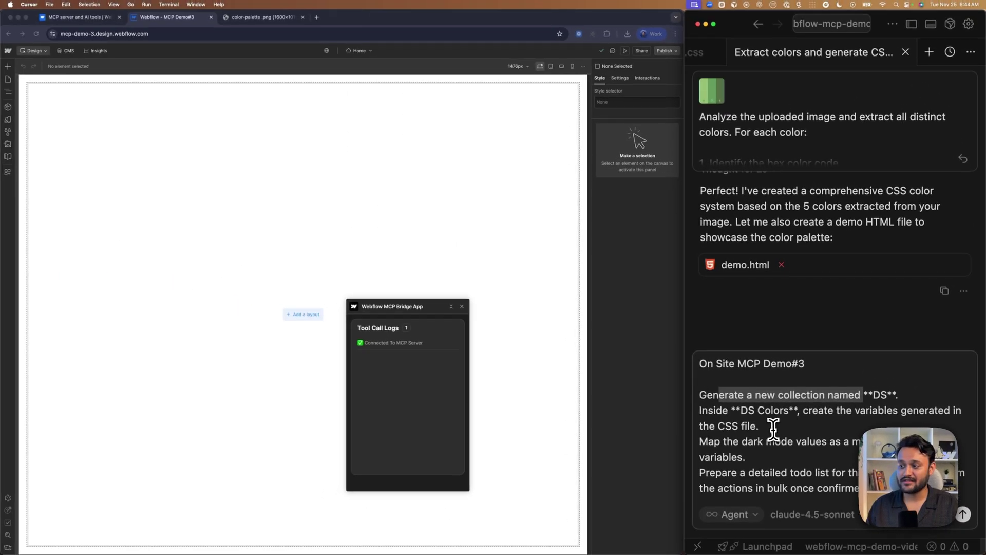
pyautogui.click(822, 442)
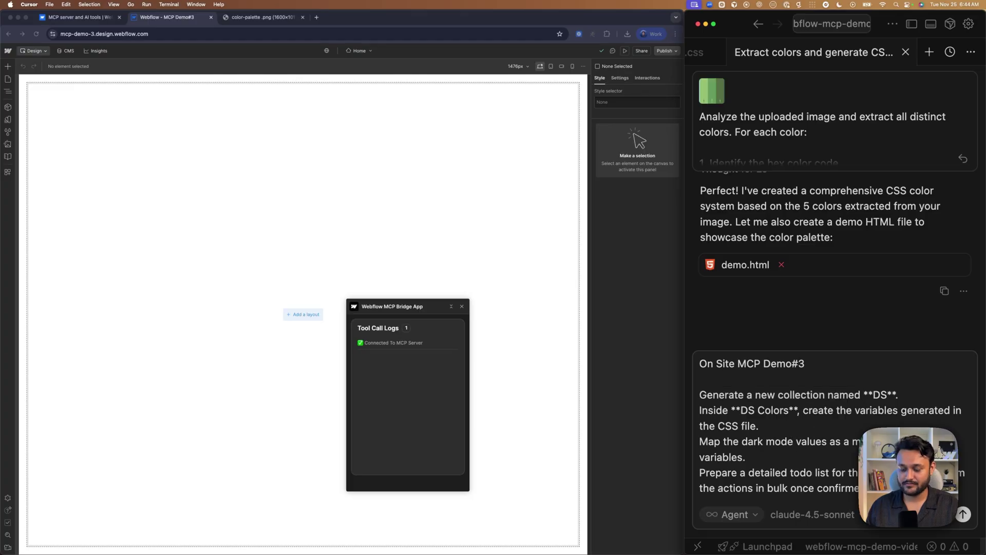
pyautogui.press('Return')
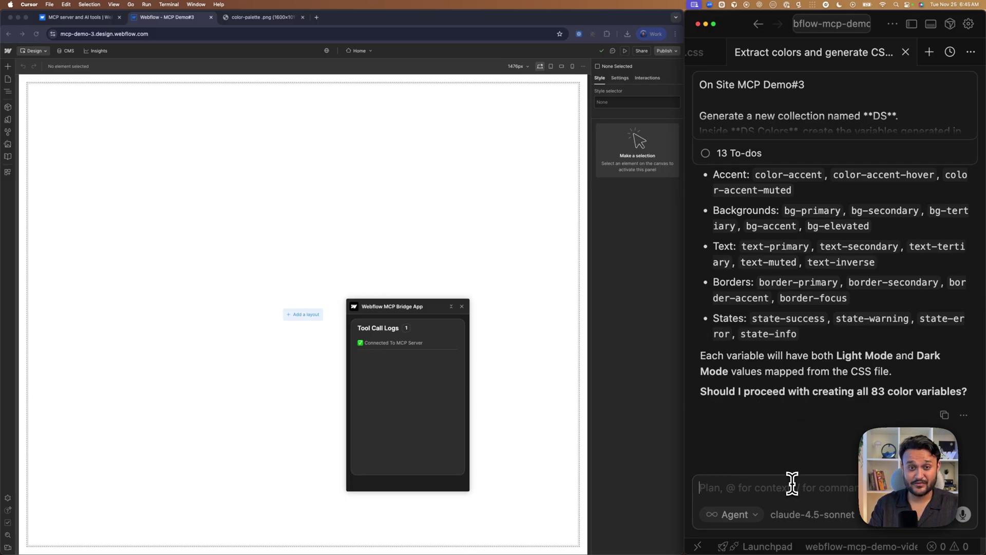
pyautogui.write('Go ahead!')
pyautogui.press('Return')
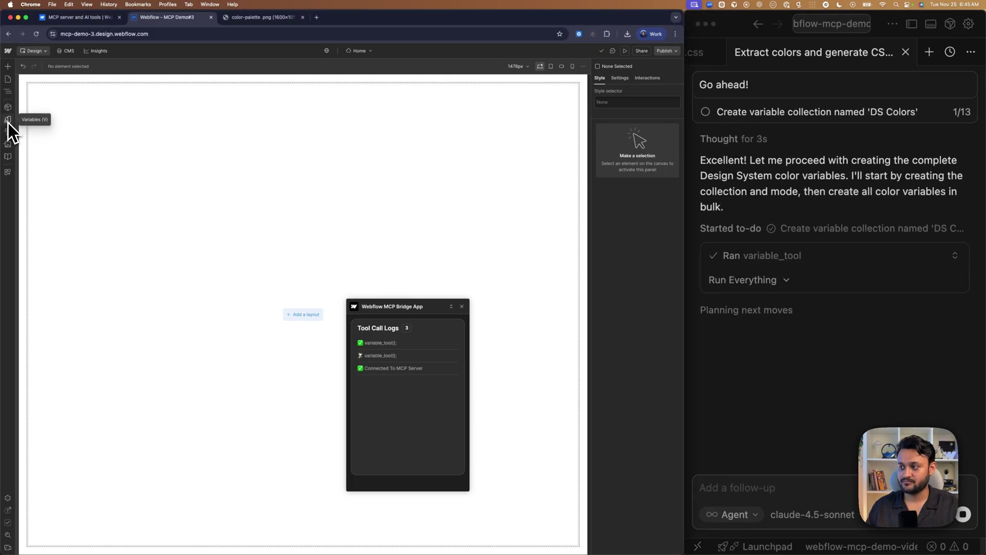
# Open the Variables panel and select the DS Colors collection.
pyautogui.click(8, 120)
pyautogui.click(72, 142)
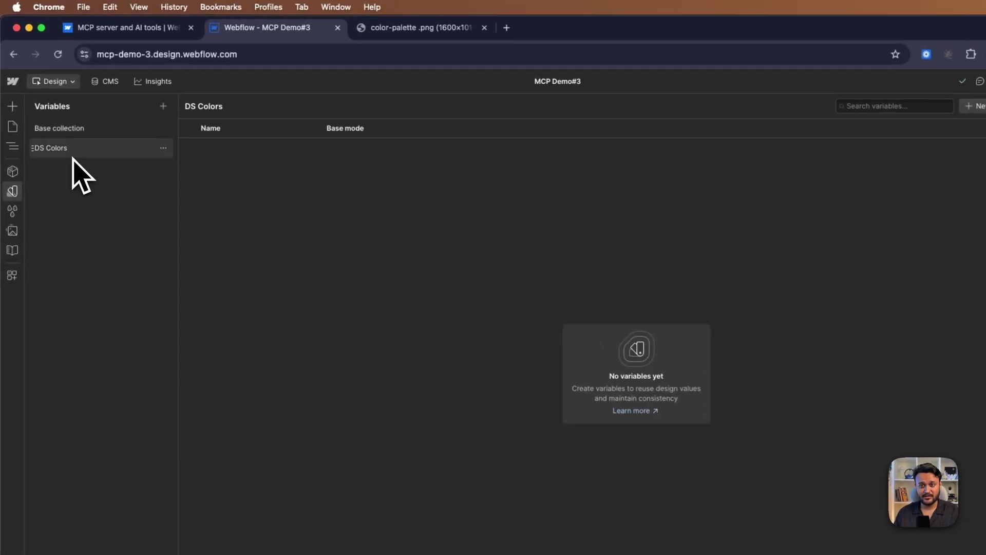